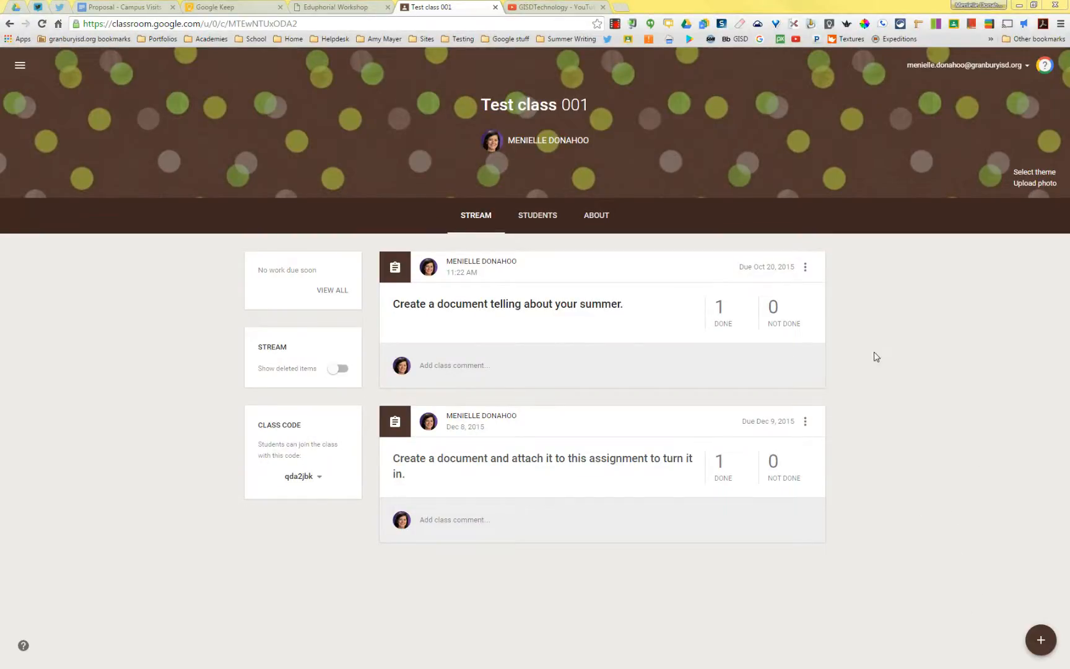
# Create a new announcement for Test class 001 with the text "Welcome to our class!"
pyautogui.moveTo(1042, 644)
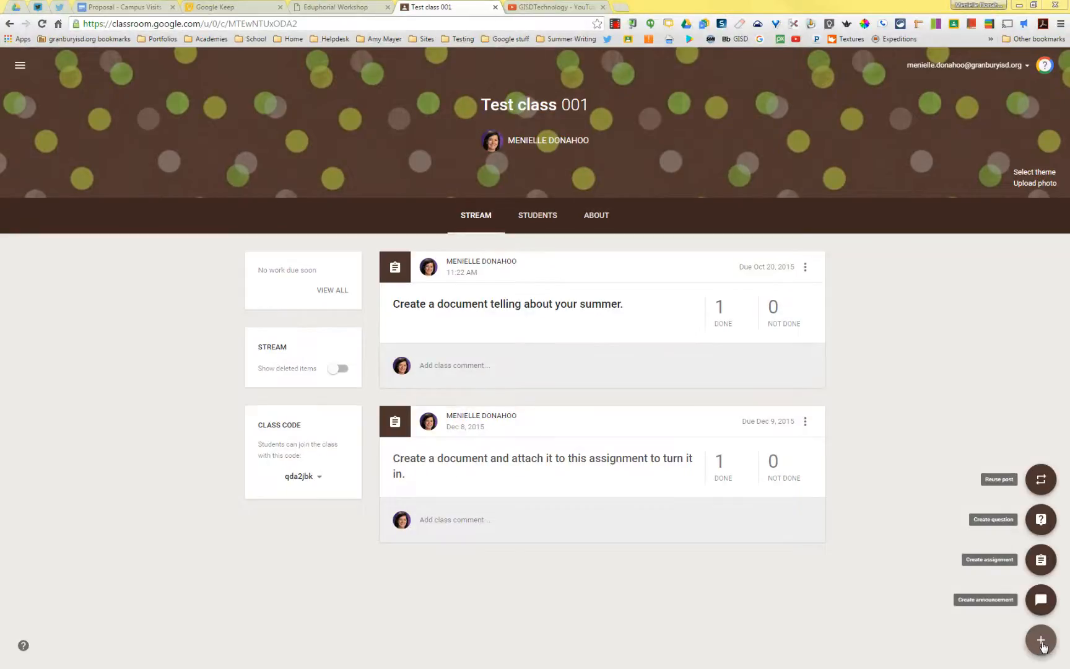
pyautogui.click(1041, 601)
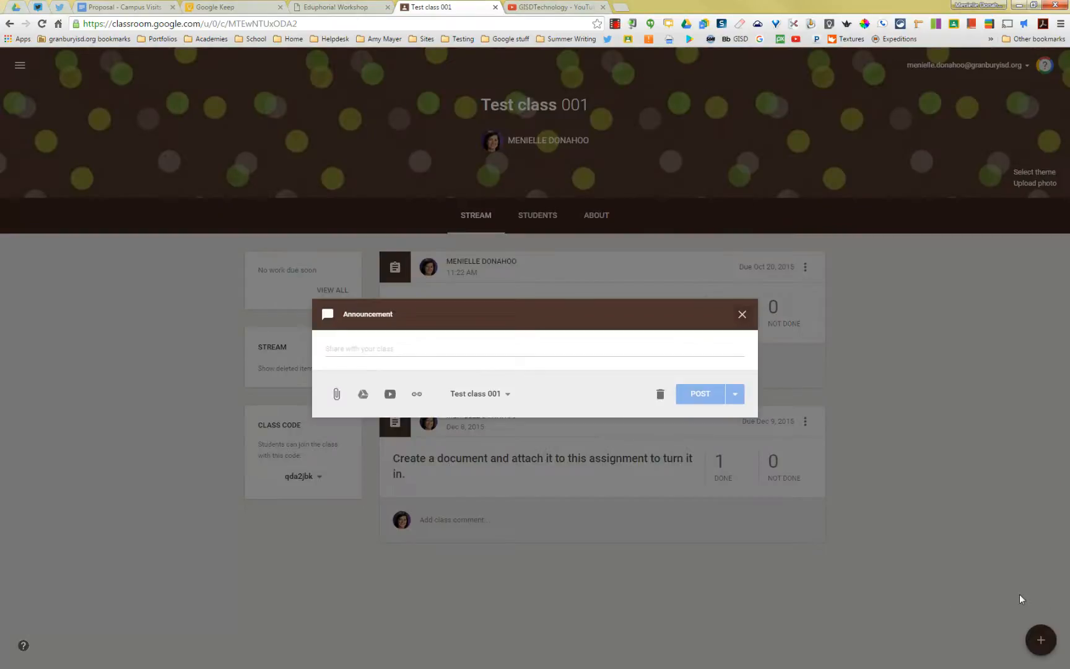
pyautogui.click(458, 353)
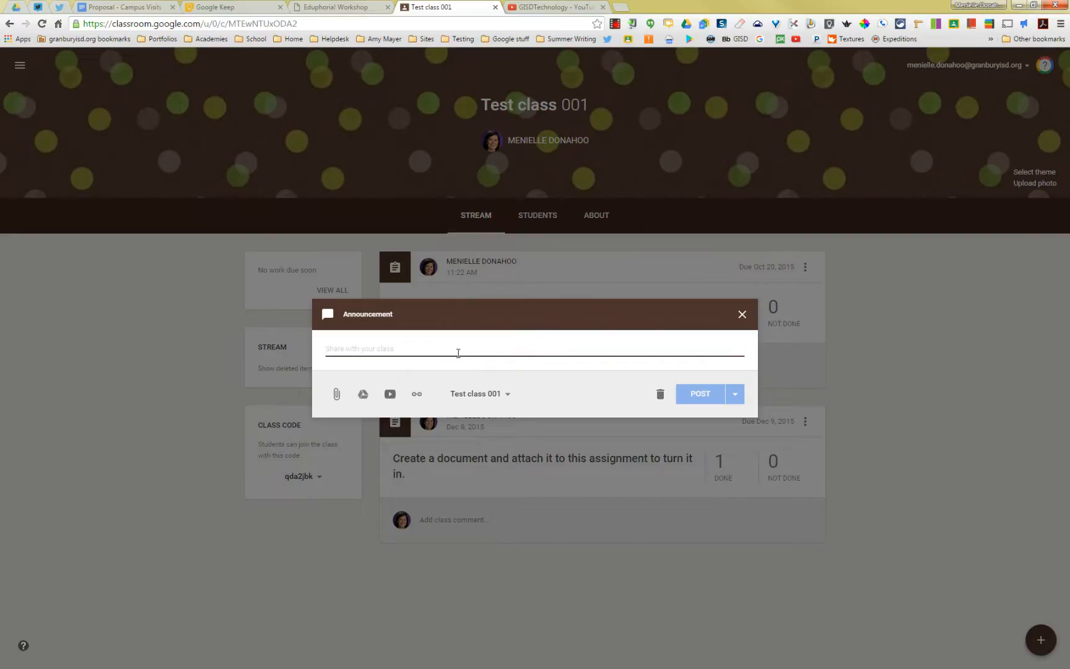
pyautogui.write('Welcome')
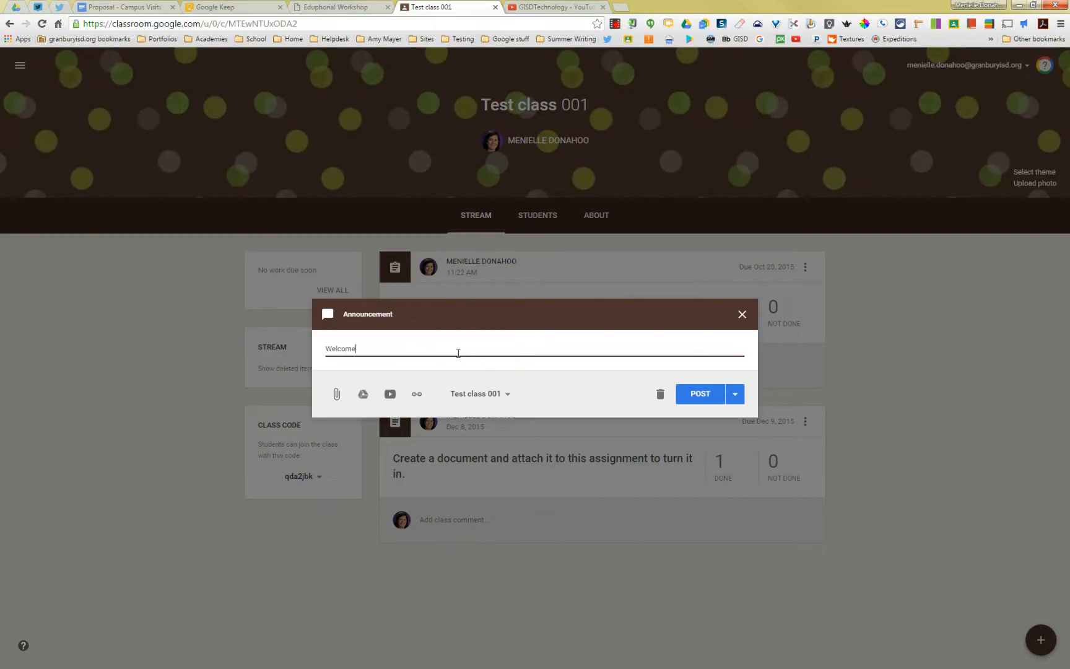
pyautogui.write(' to our class!')
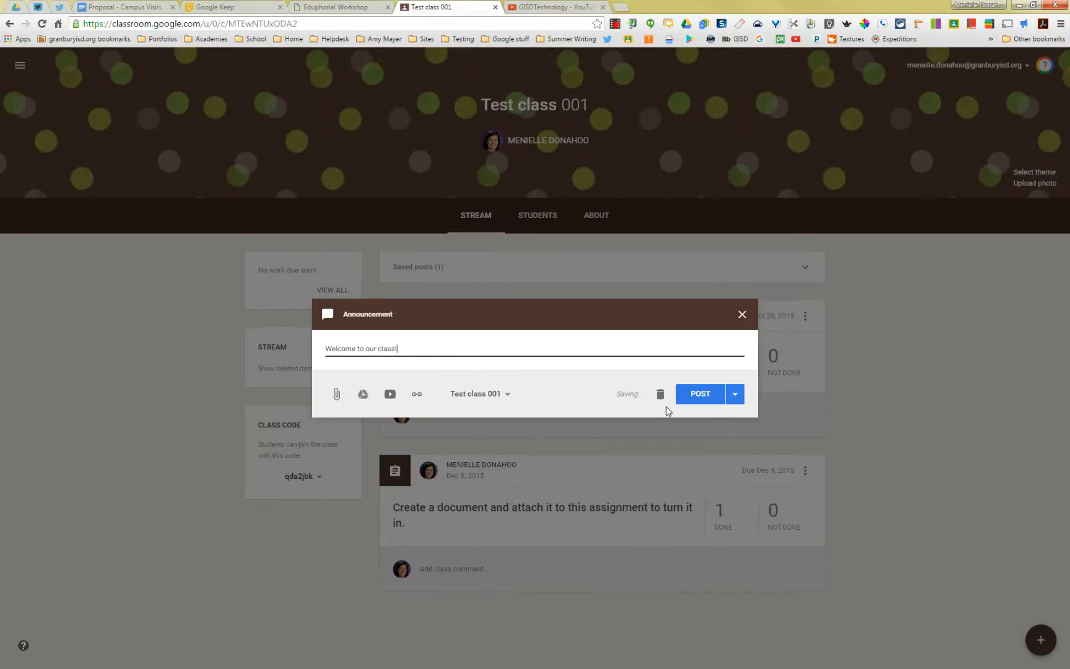
pyautogui.click(735, 396)
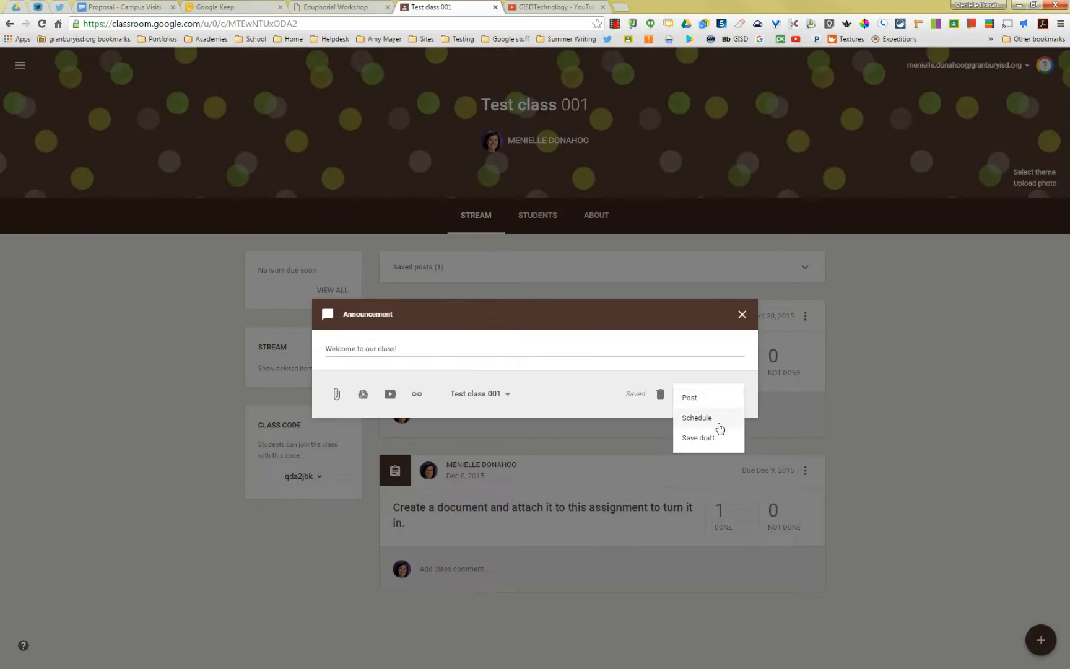
pyautogui.click(716, 420)
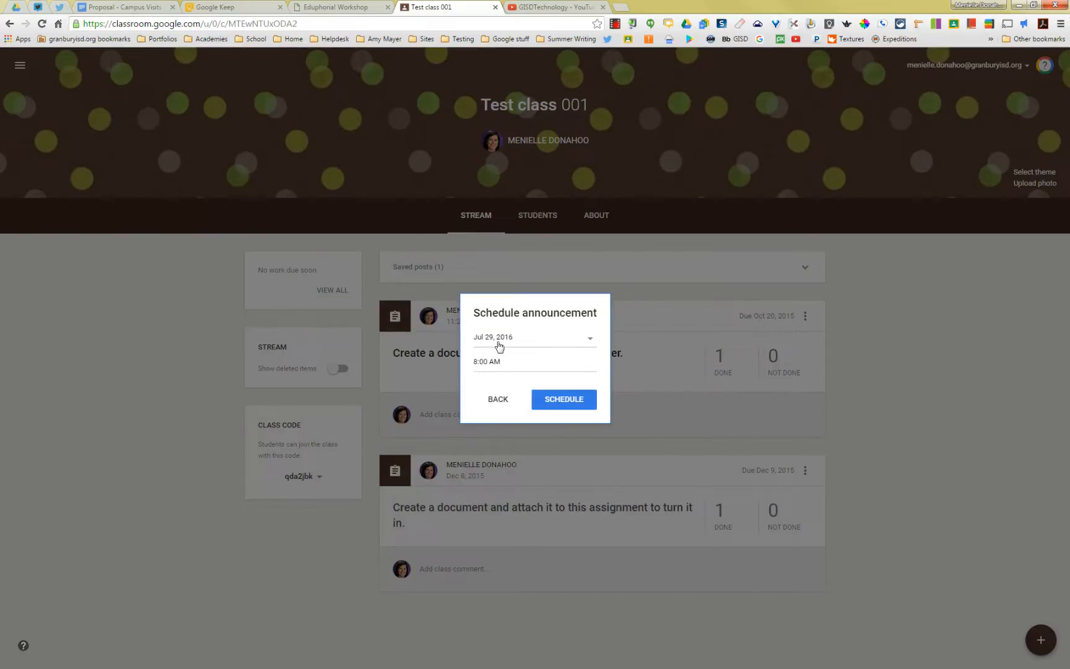
pyautogui.click(495, 401)
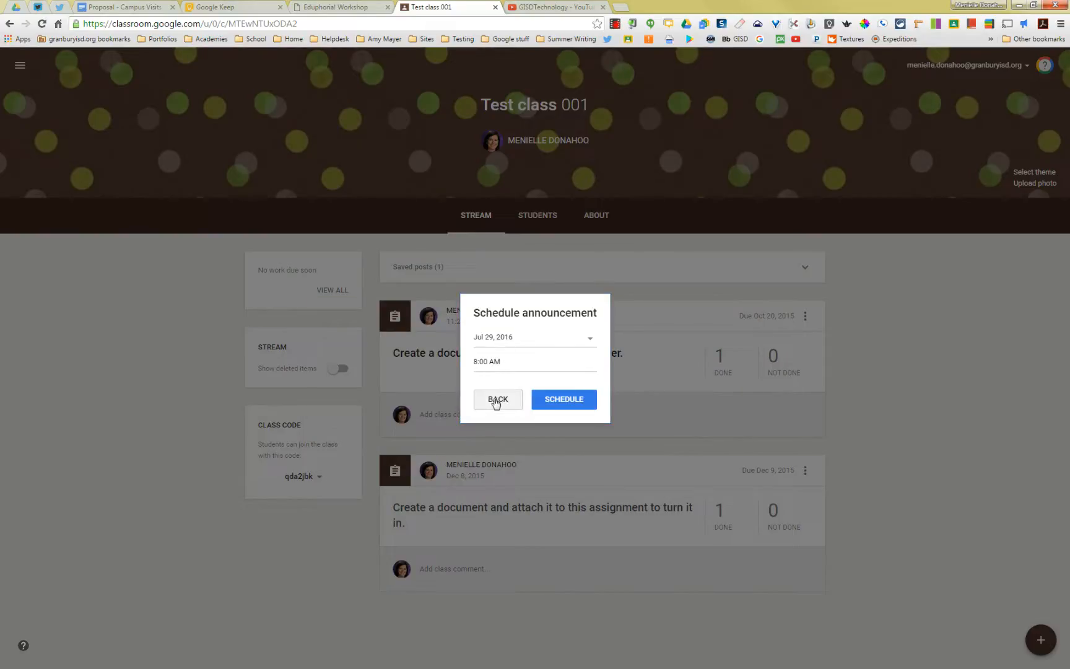
# Post the welcome announcement to the class stream immediately
pyautogui.click(735, 395)
pyautogui.click(735, 397)
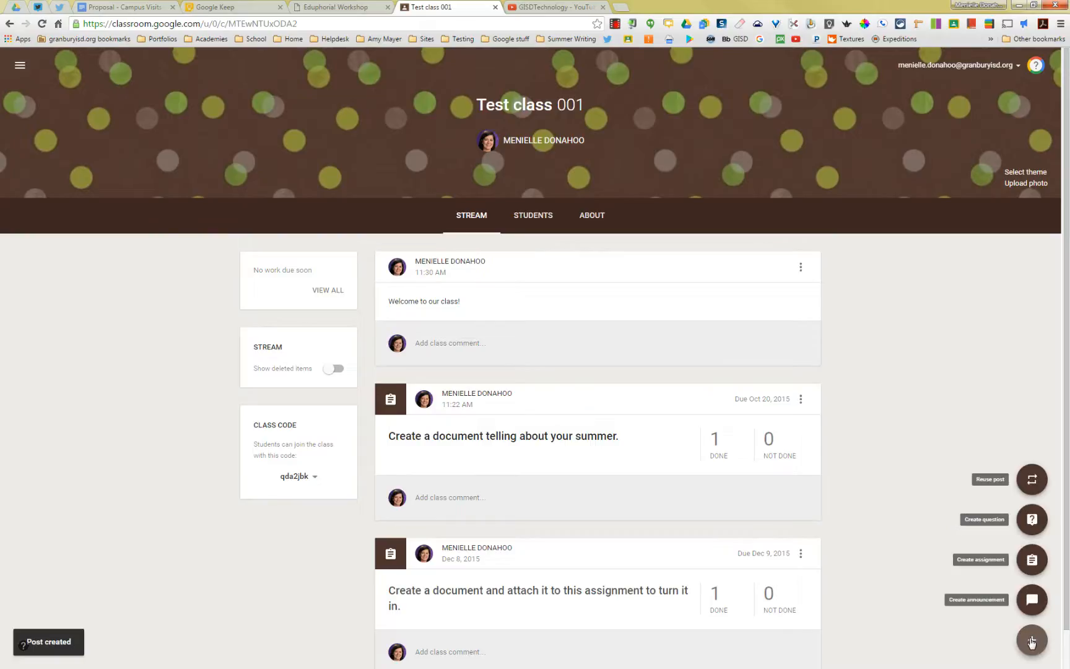
# Create a new assignment titled "Sample Assignment" in the class stream
pyautogui.click(1031, 561)
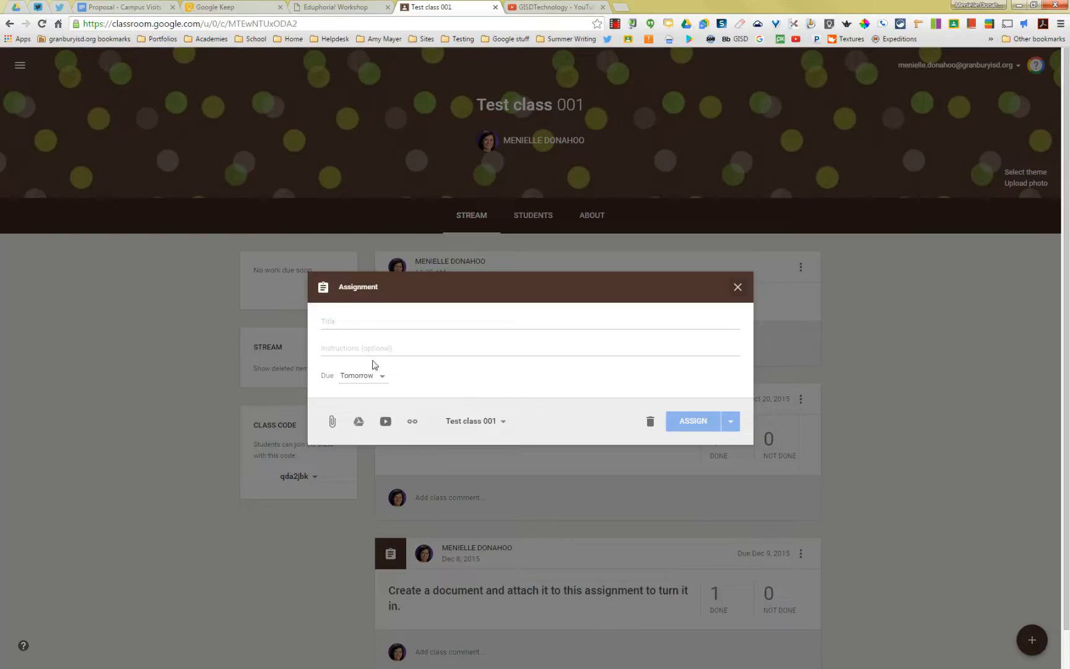
pyautogui.click(370, 324)
pyautogui.write('Sample A')
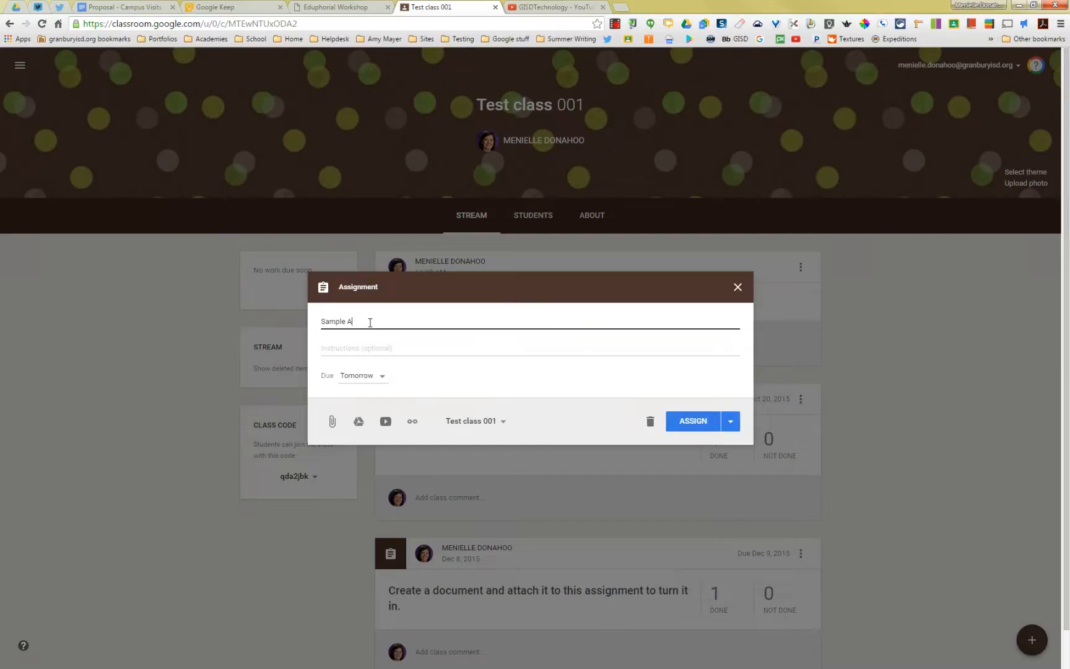
pyautogui.write('ssignment')
pyautogui.press('Tab')
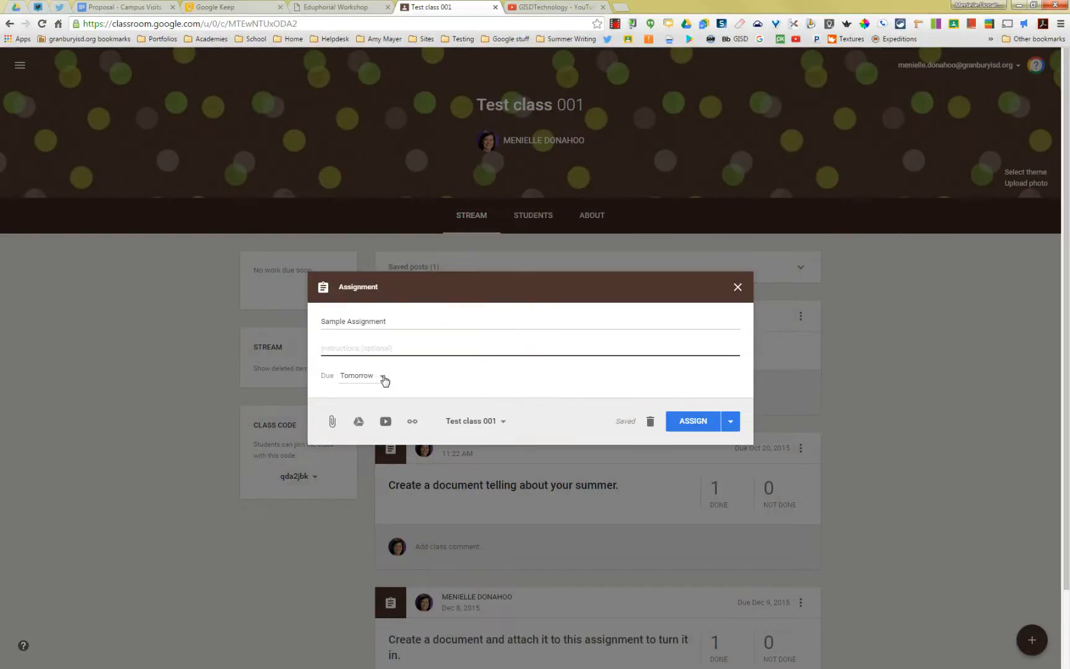
pyautogui.click(382, 377)
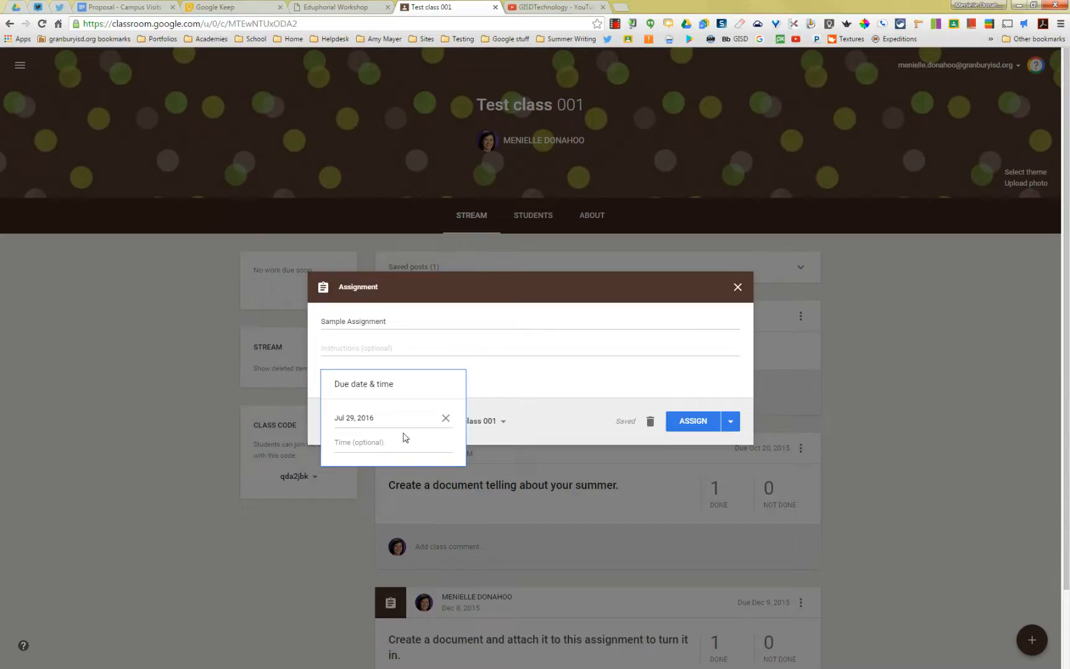
pyautogui.click(513, 379)
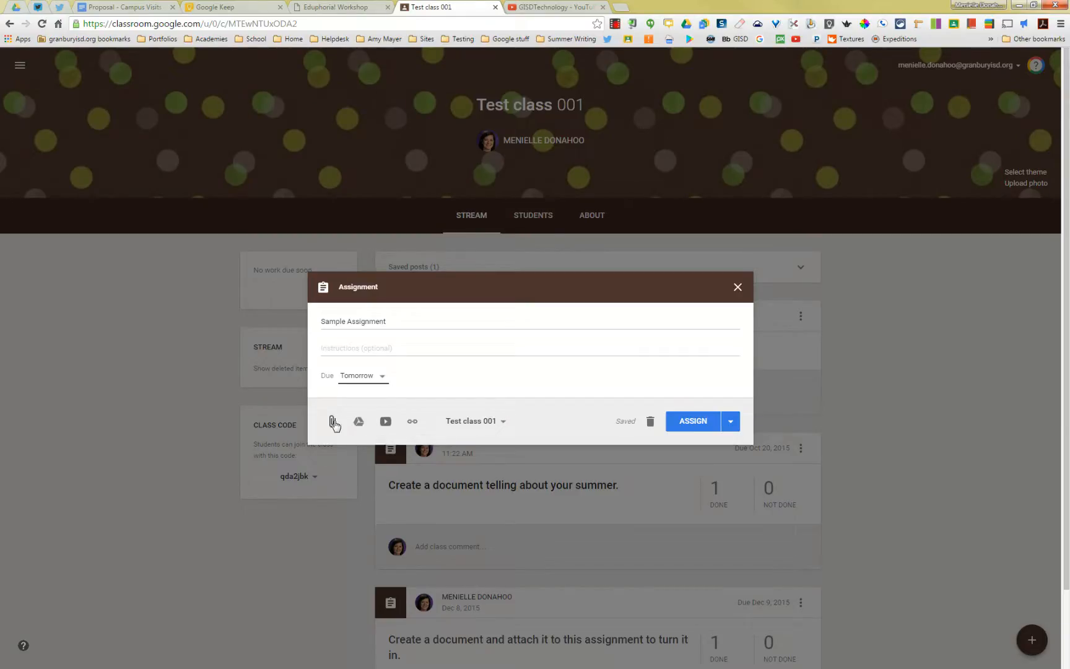
pyautogui.click(502, 421)
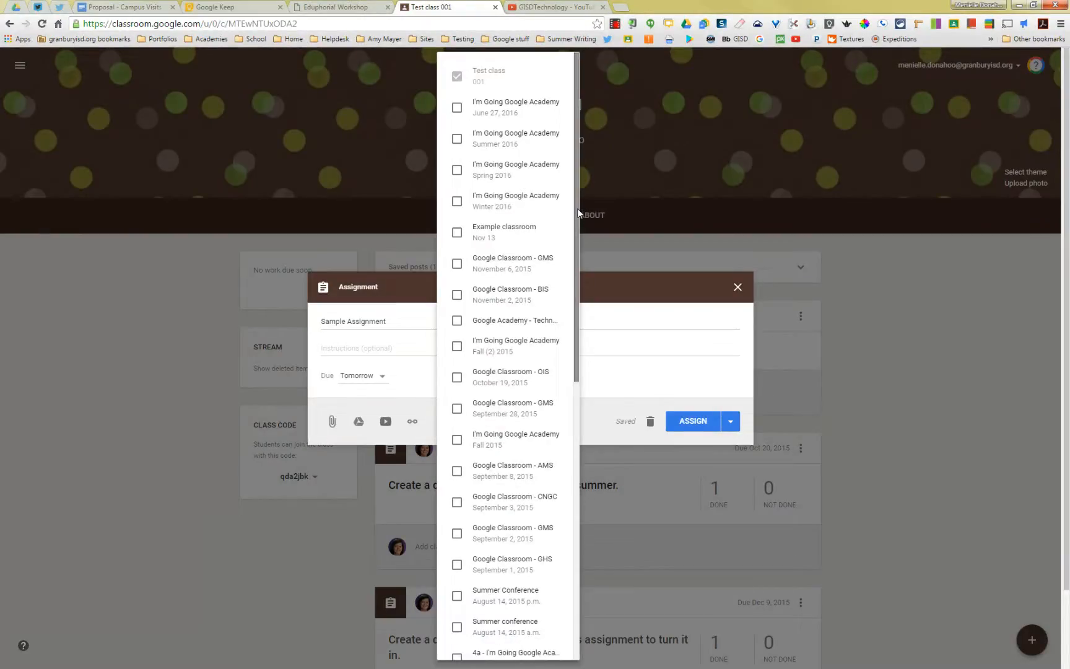
pyautogui.moveTo(578, 213); pyautogui.dragTo(579, 179)
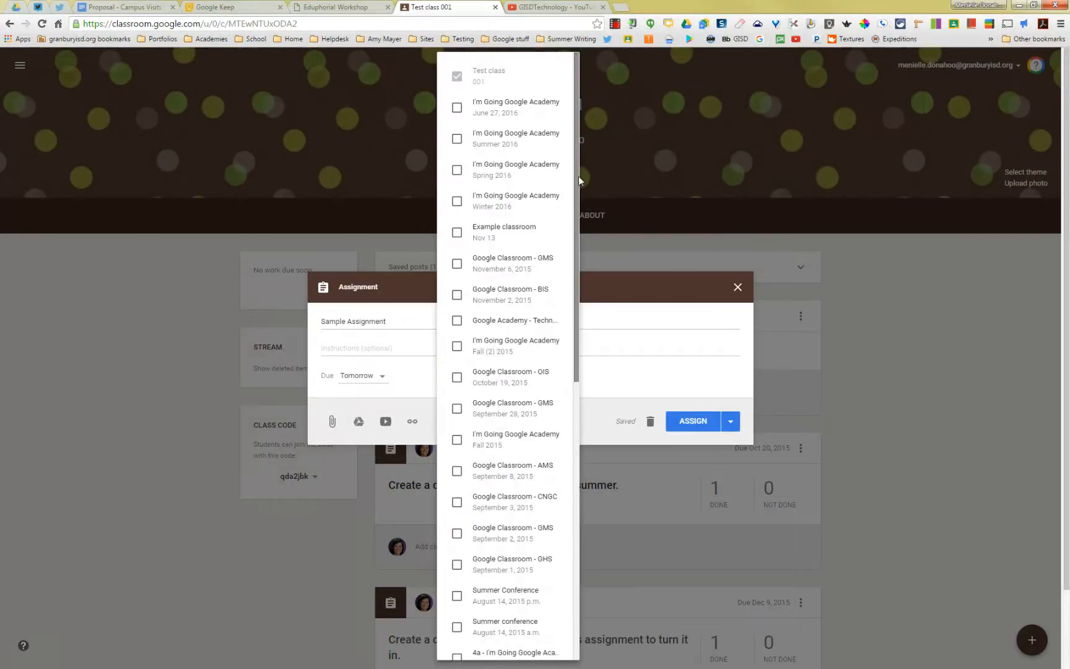
pyautogui.click(457, 107)
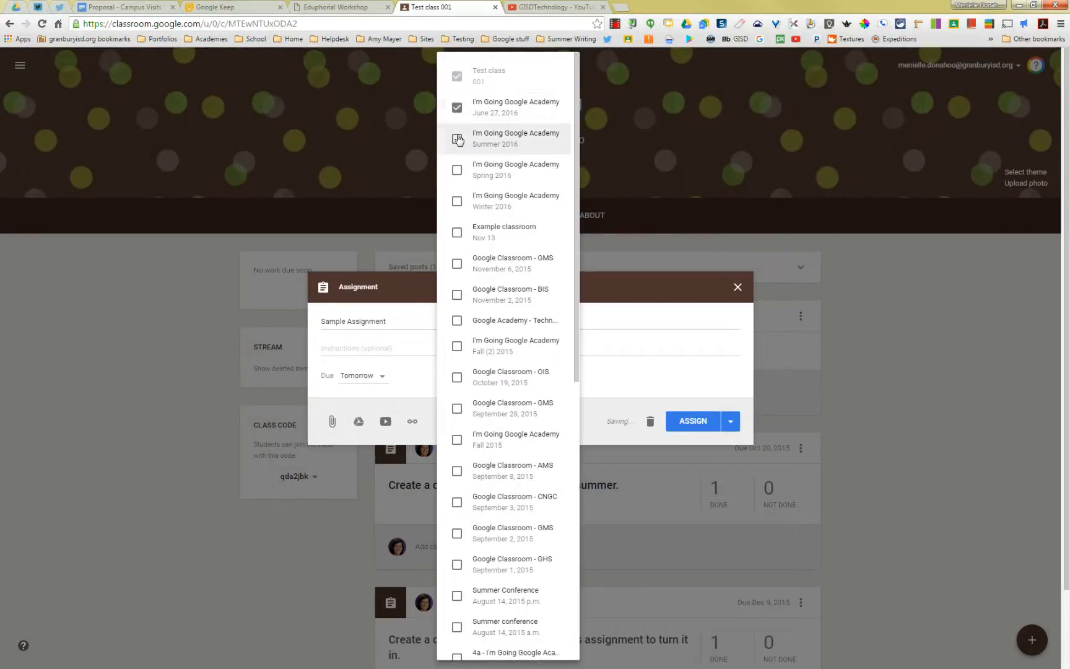
pyautogui.click(457, 107)
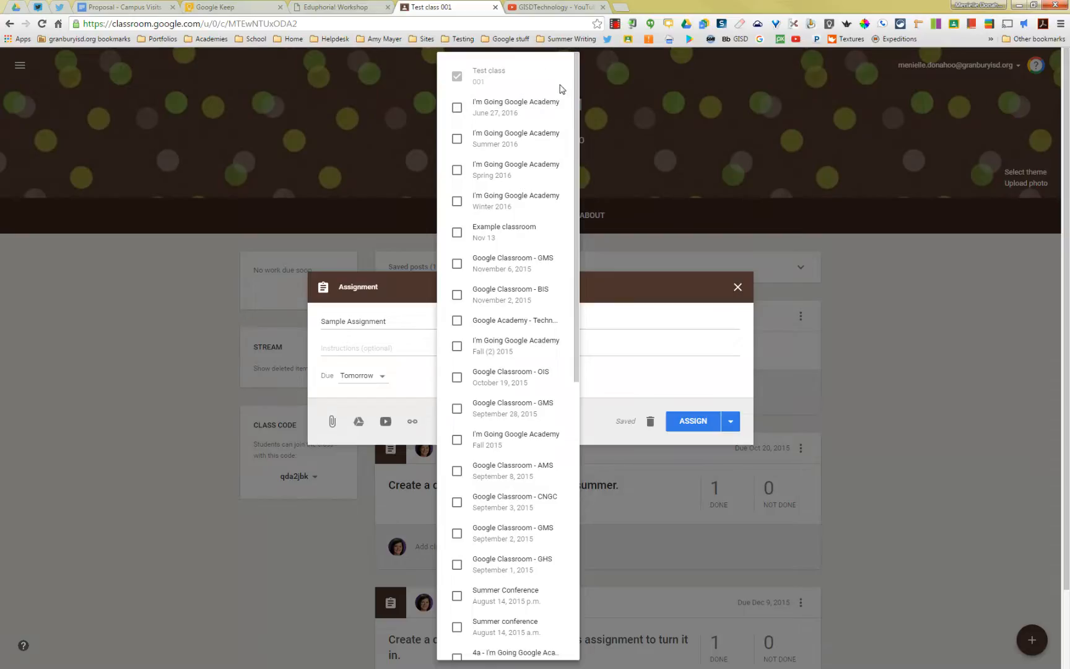
pyautogui.click(605, 101)
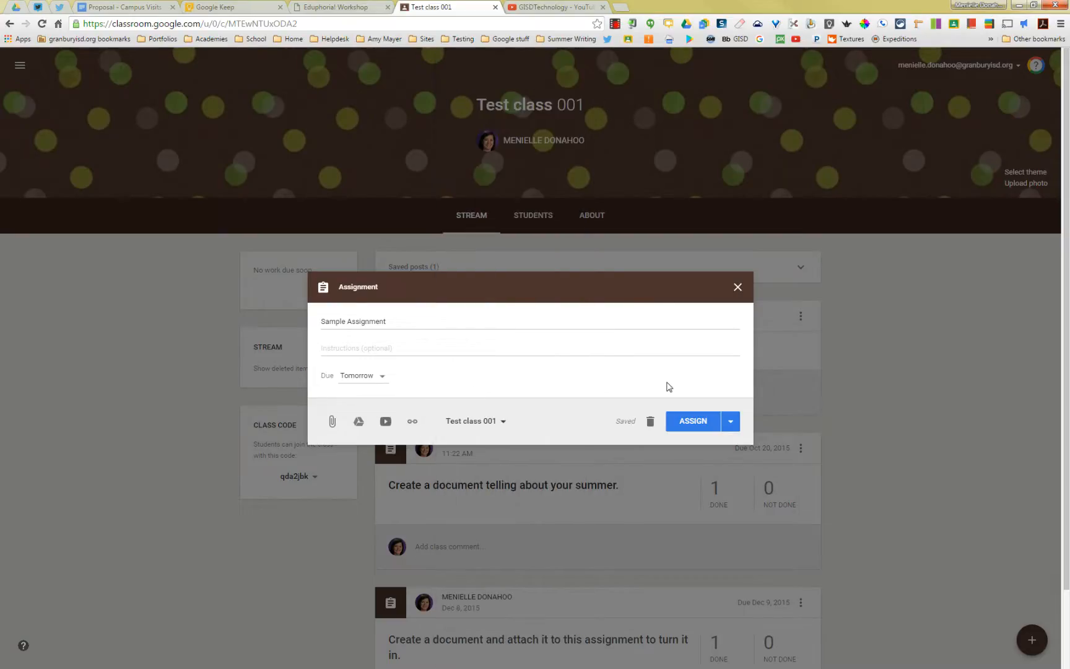
# Save the assignment as a draft and reopen Sample Assignment from the saved posts
pyautogui.click(730, 426)
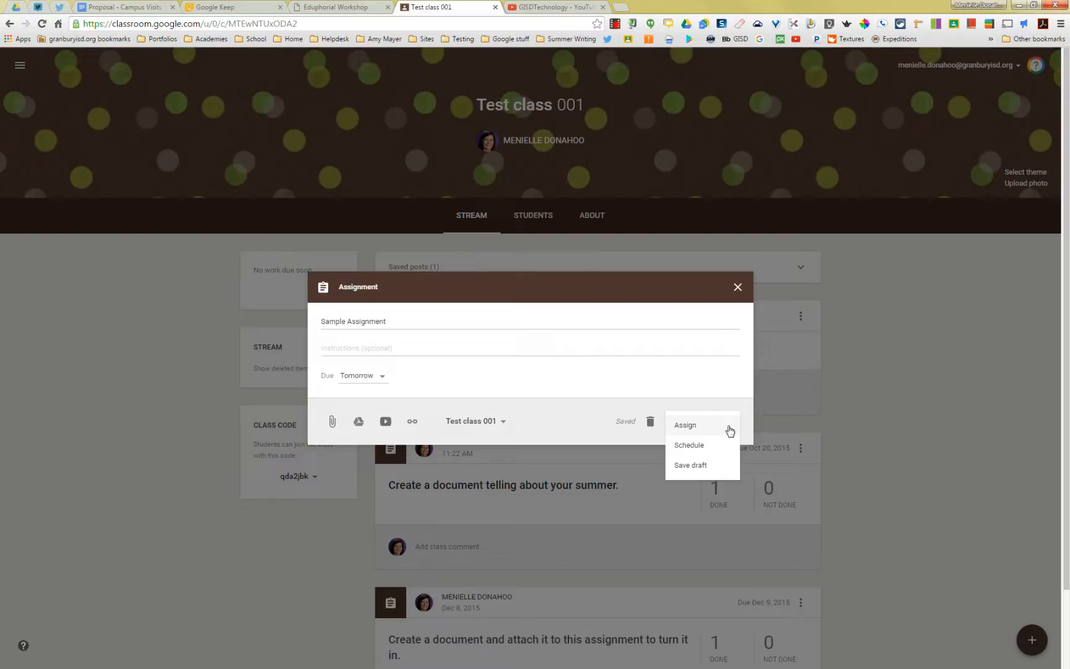
pyautogui.click(707, 465)
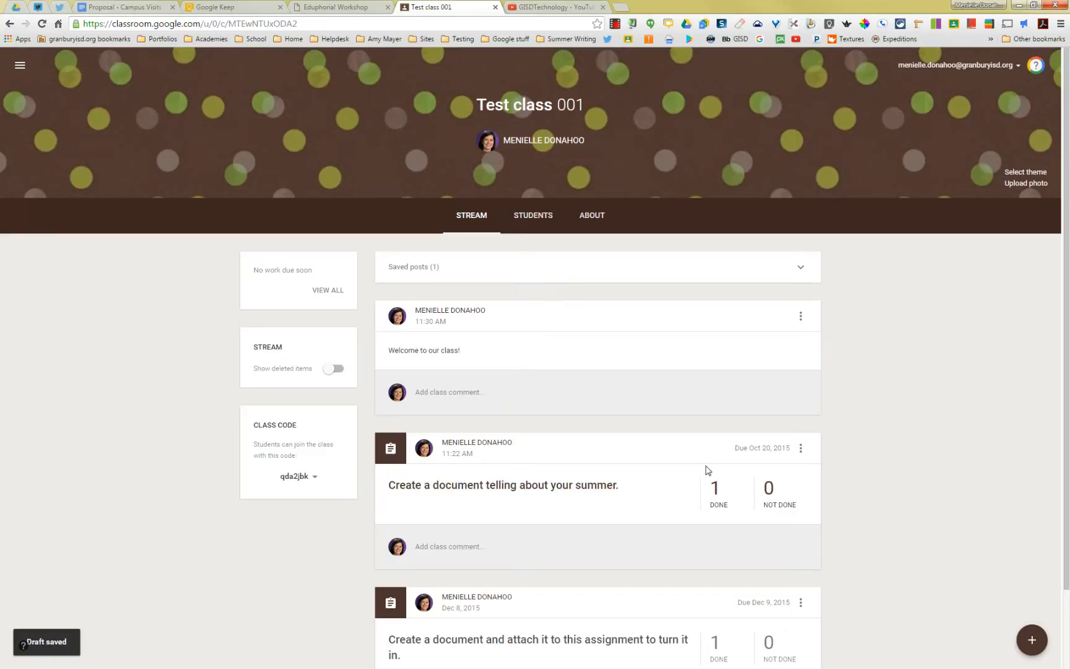
pyautogui.click(410, 269)
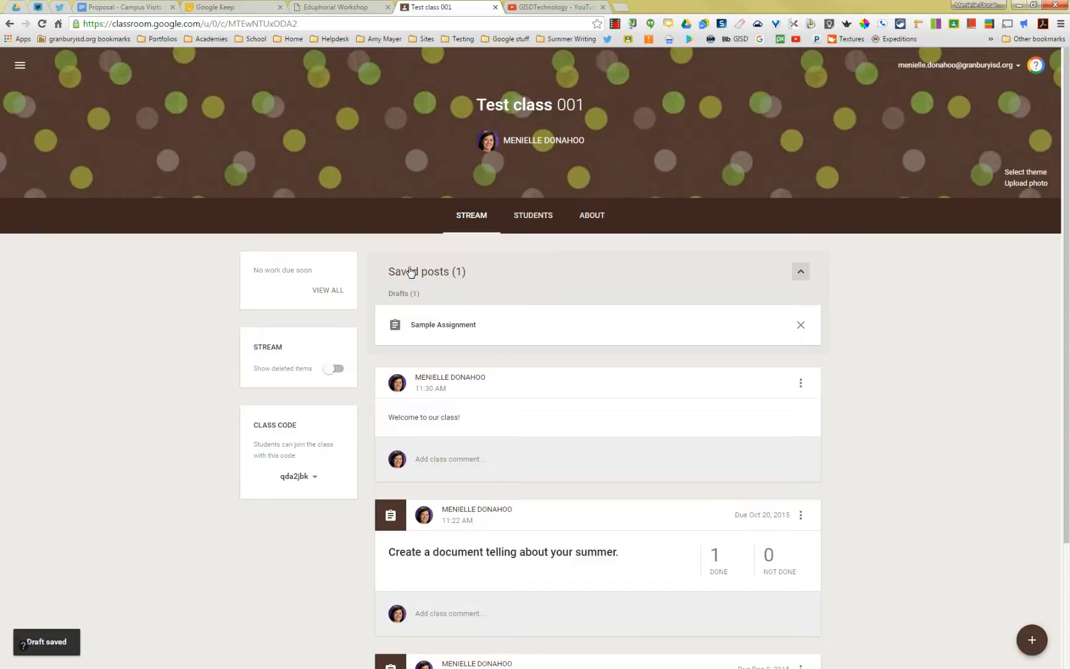
pyautogui.click(446, 328)
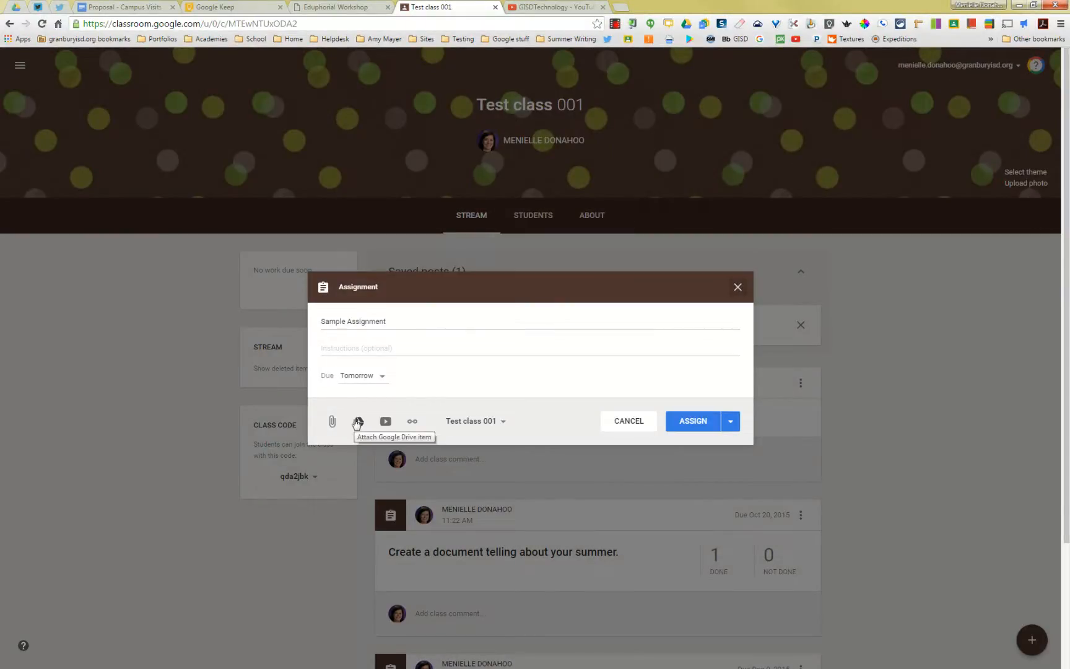
# Search Google Drive for "ben franklin" and attach the Ben Franklin Google Docs file to the assignment
pyautogui.click(358, 424)
pyautogui.click(358, 424)
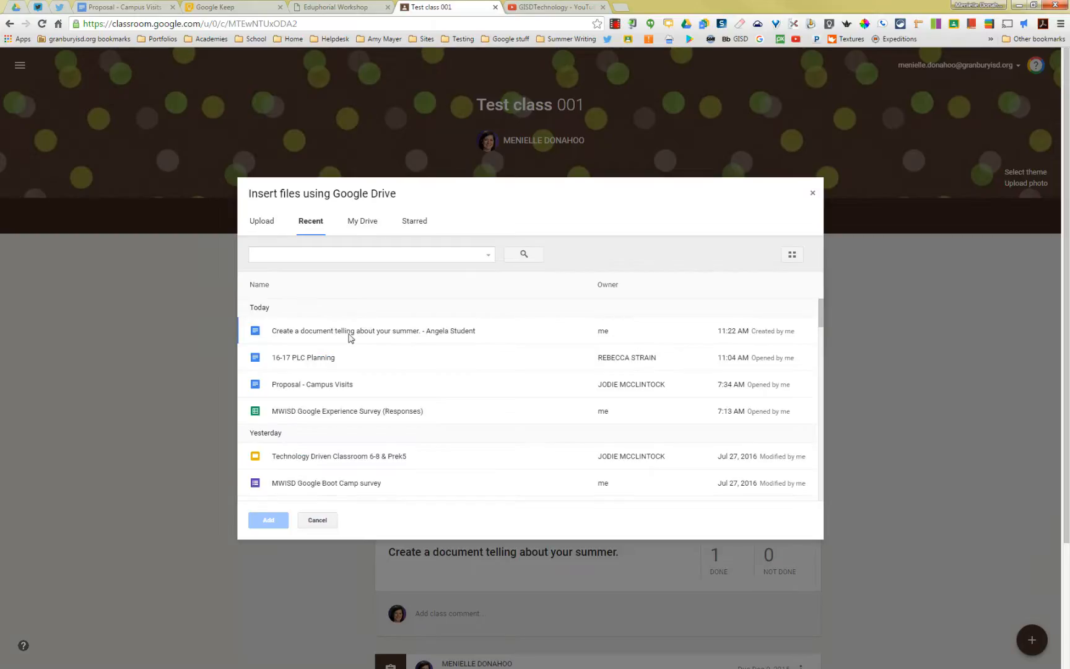
pyautogui.click(336, 254)
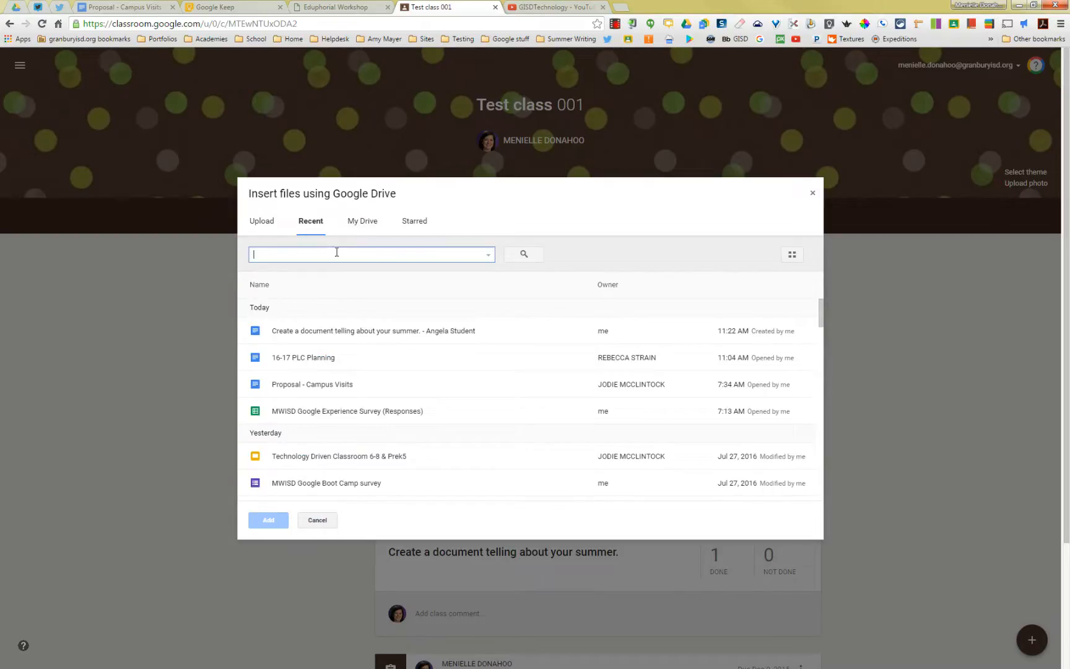
pyautogui.write('ben frankl')
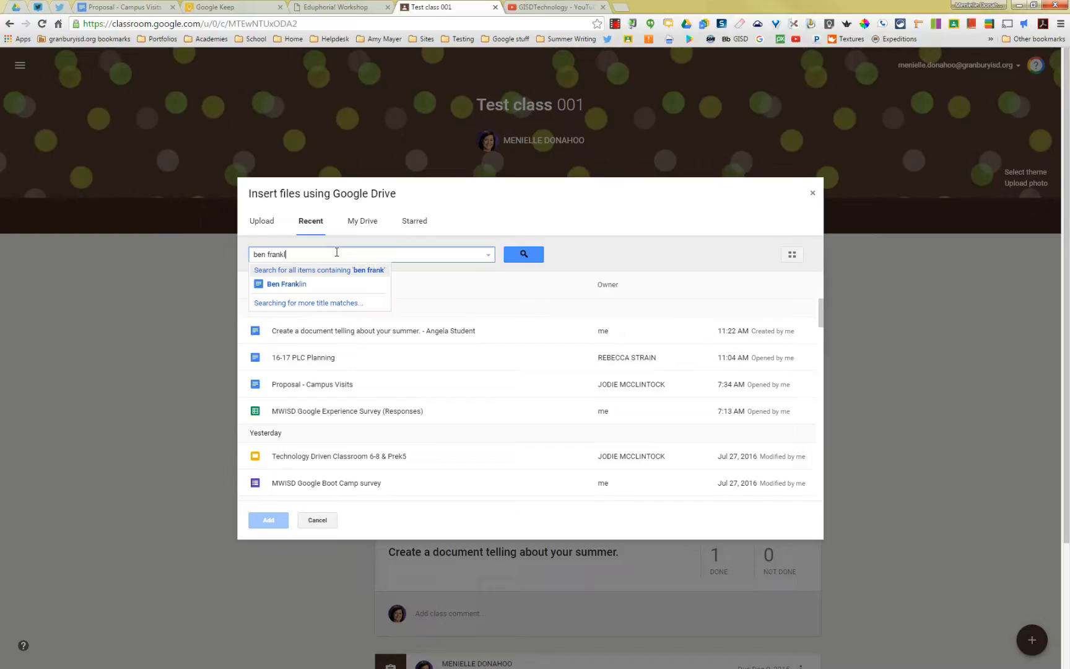
pyautogui.write('ing')
pyautogui.press('Return')
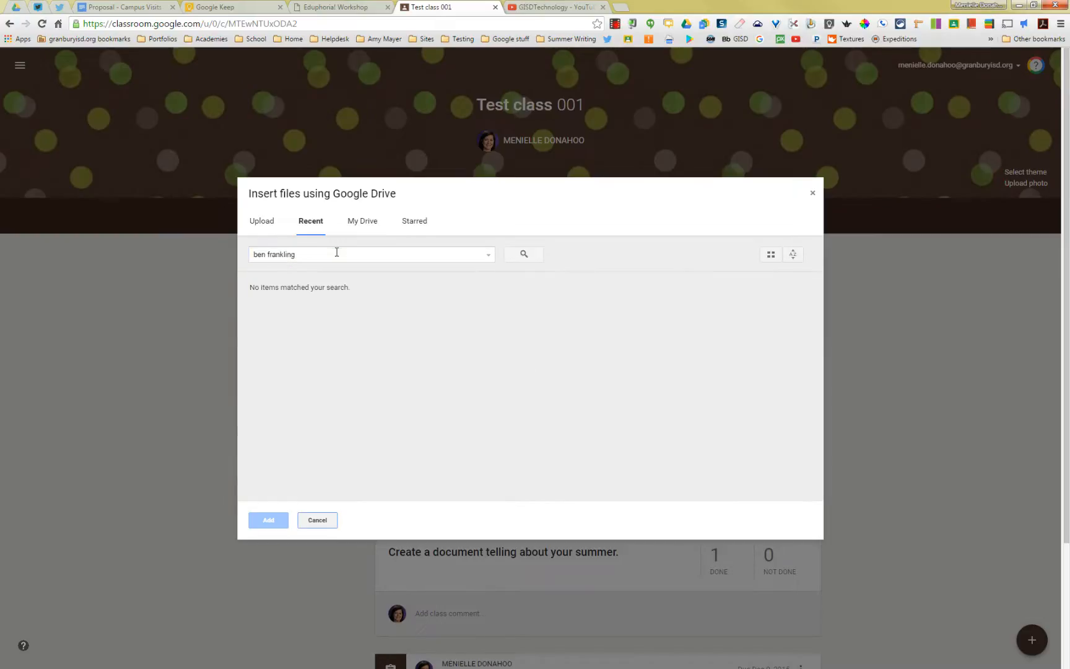
pyautogui.press('BackSpace')
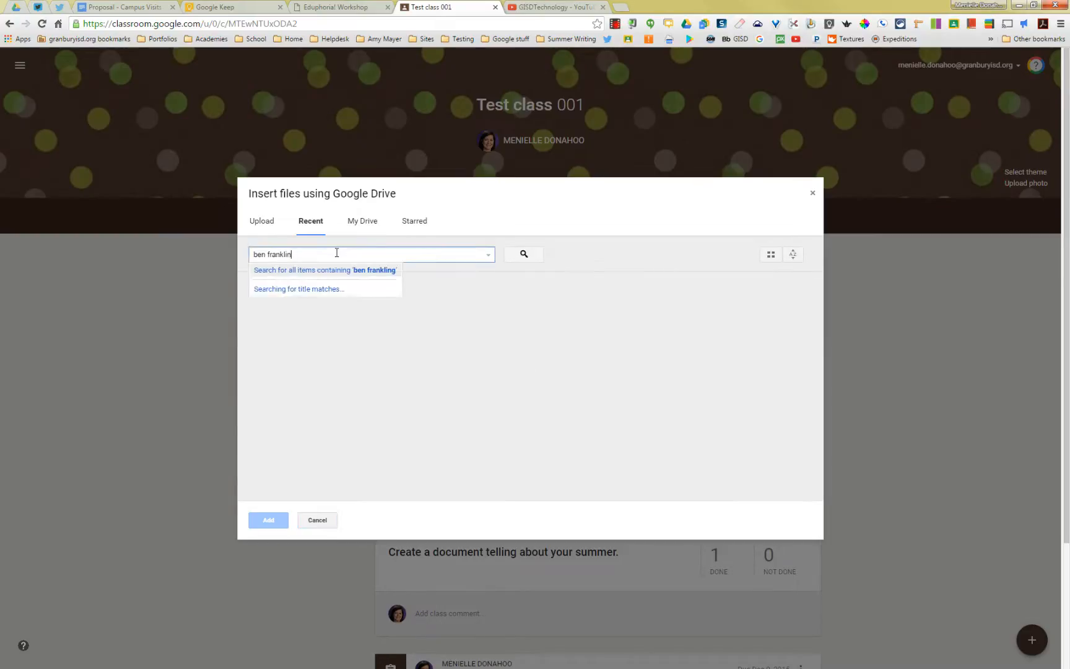
pyautogui.press('Return')
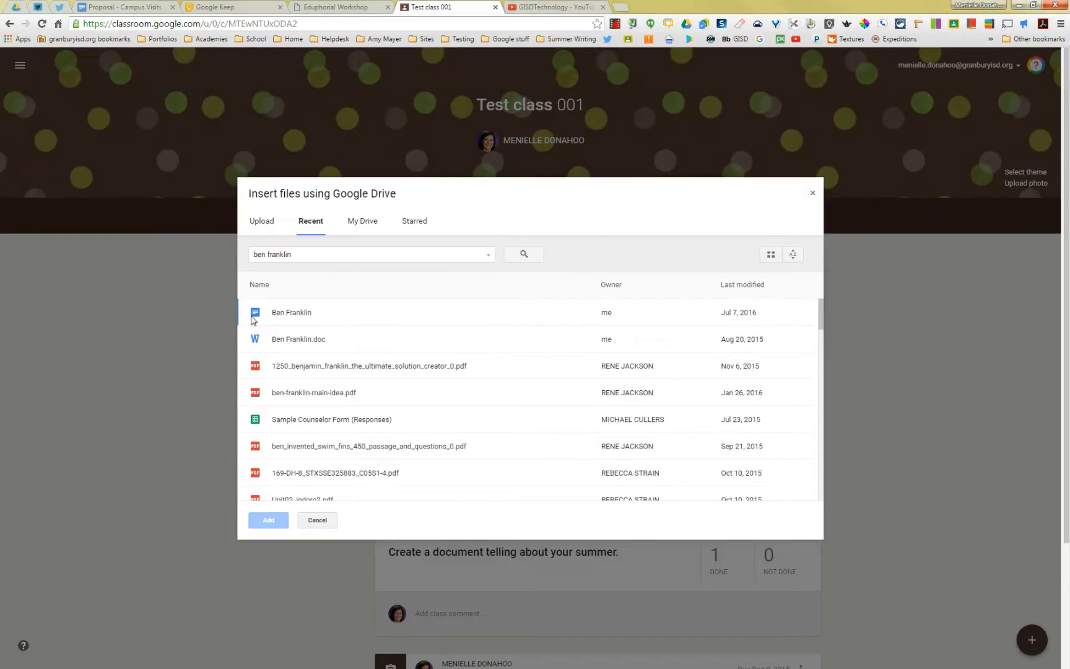
pyautogui.click(289, 314)
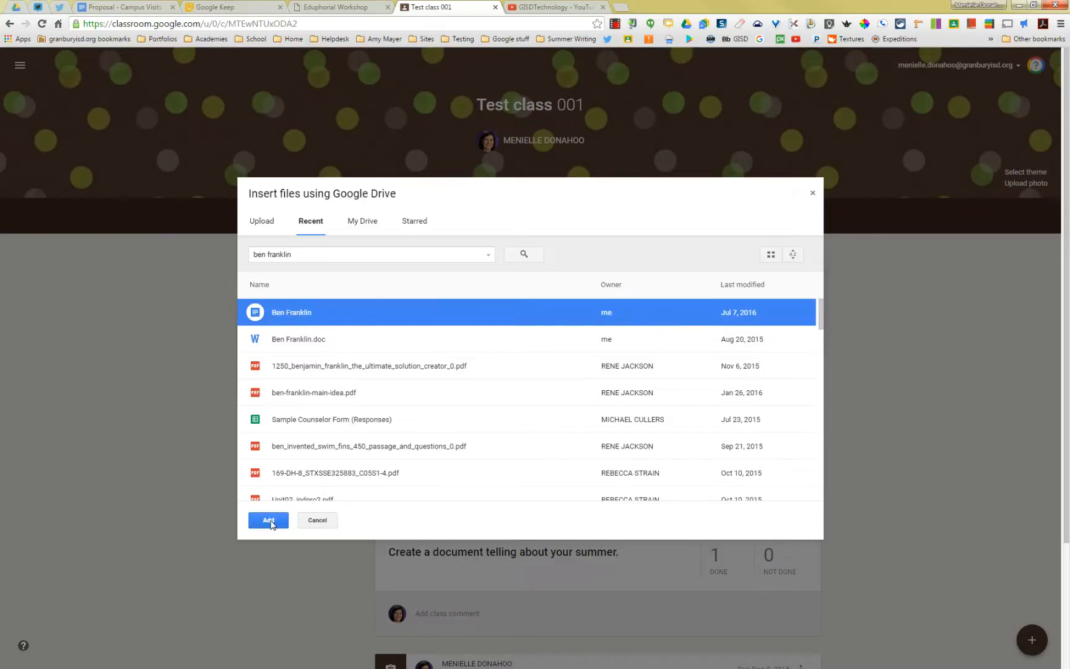
pyautogui.click(269, 521)
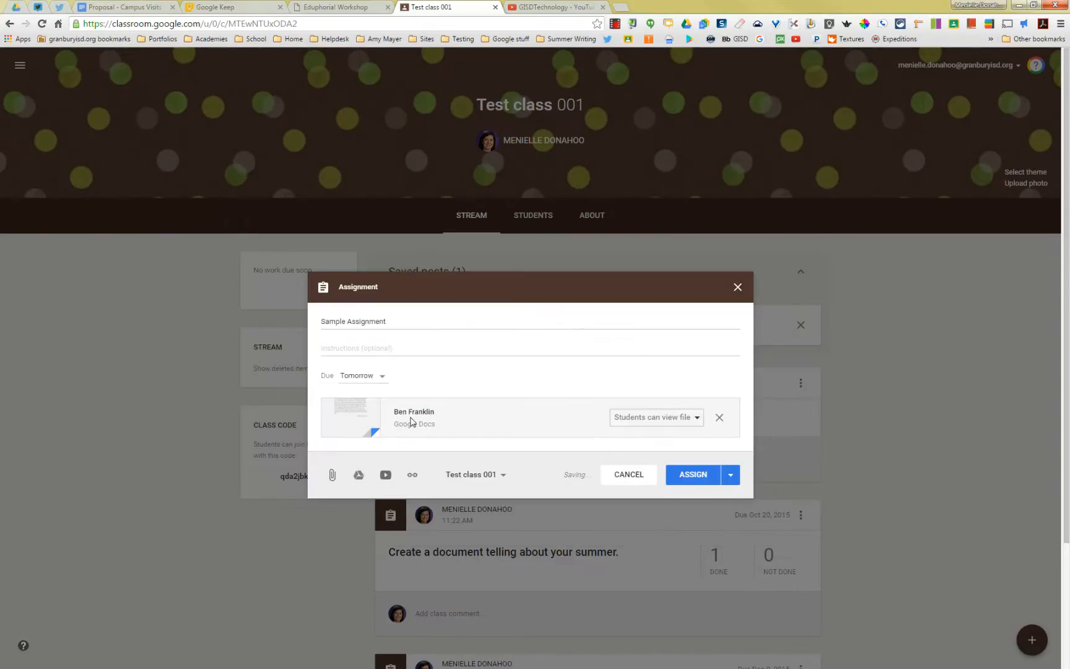
# Set the Ben Franklin attachment to make a copy for each student and assign Sample Assignment to the class
pyautogui.click(697, 420)
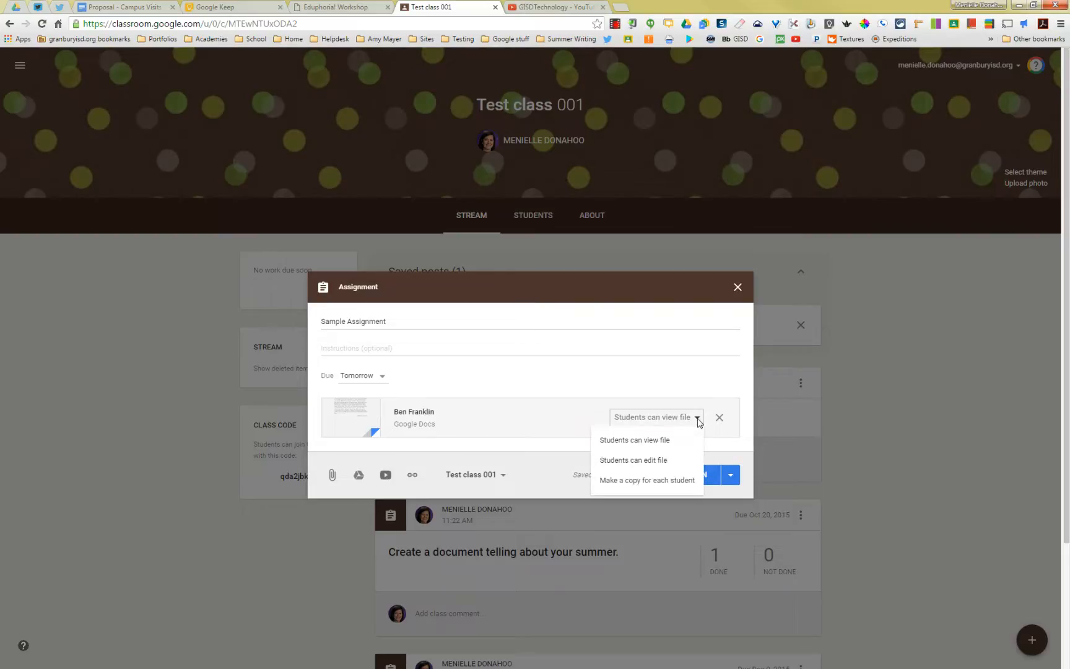
pyautogui.click(663, 487)
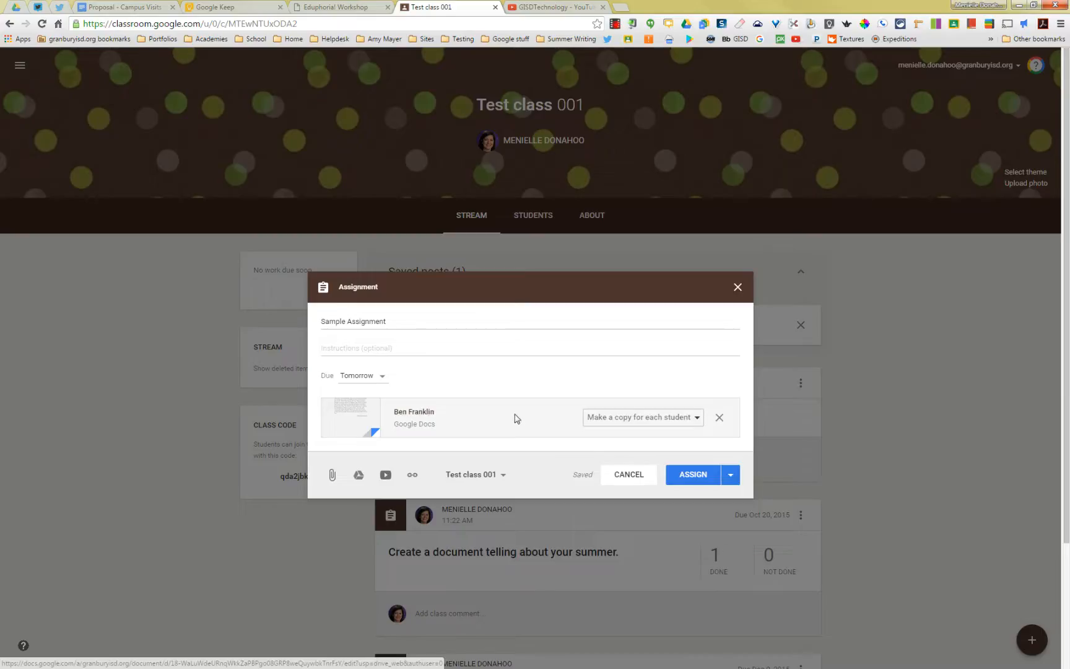
pyautogui.click(684, 482)
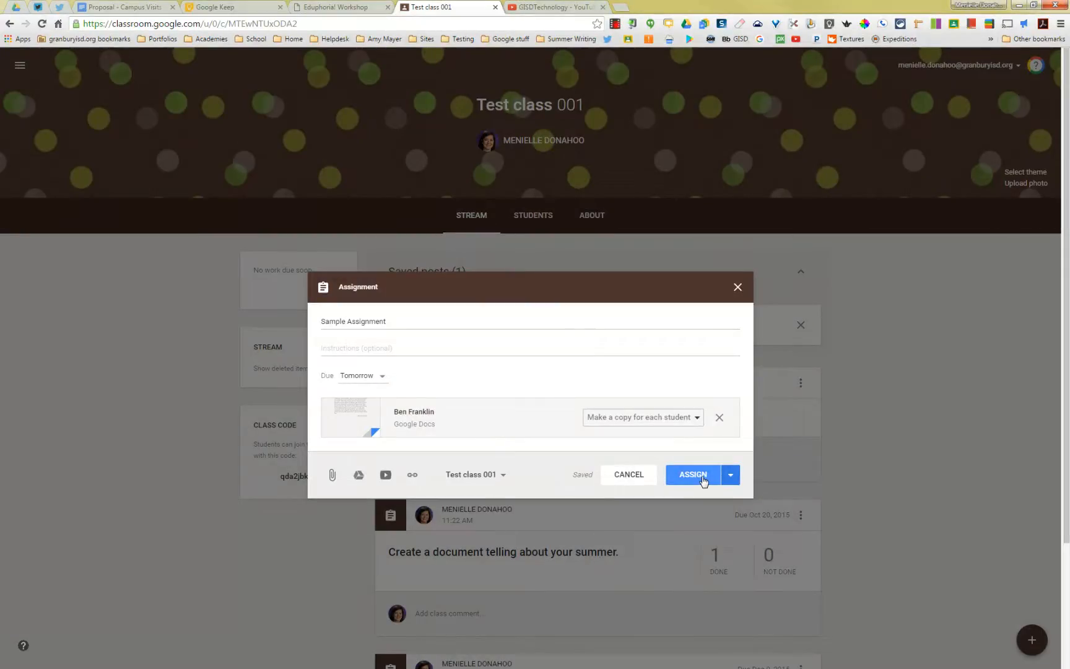
pyautogui.click(701, 480)
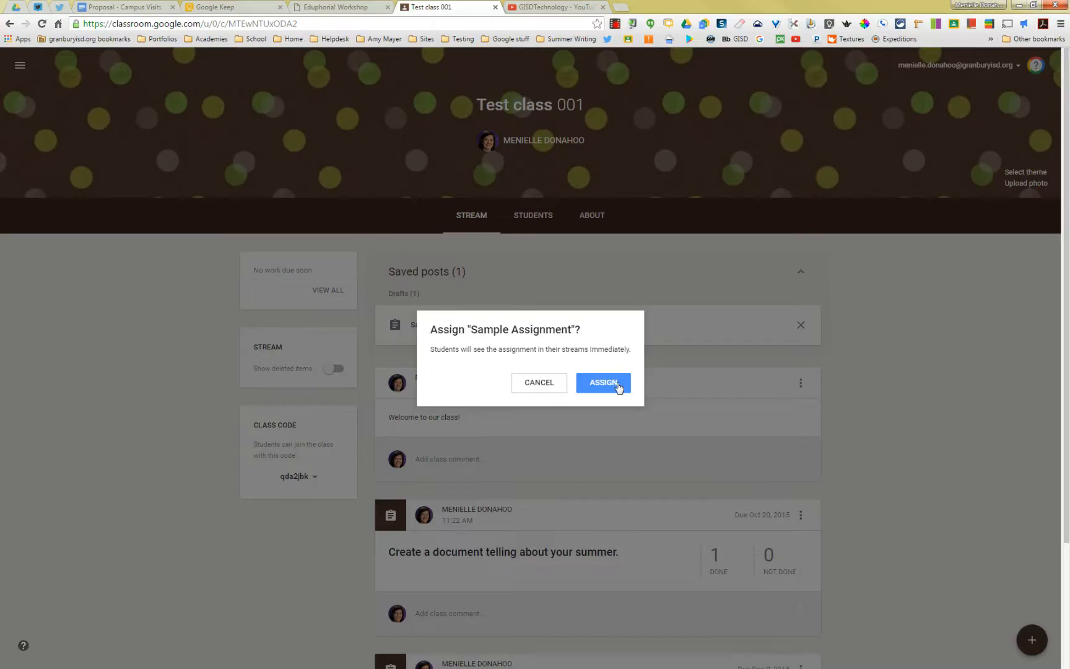
pyautogui.click(618, 387)
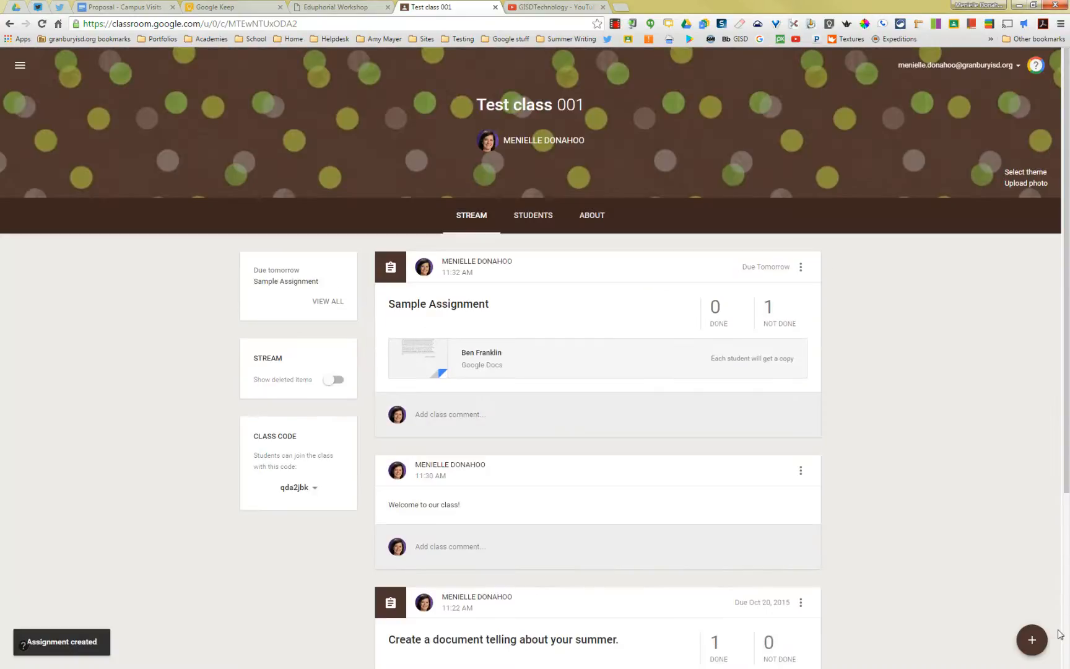
# Start a new class question, examine its answer-type options, and close it without posting
pyautogui.click(1033, 640)
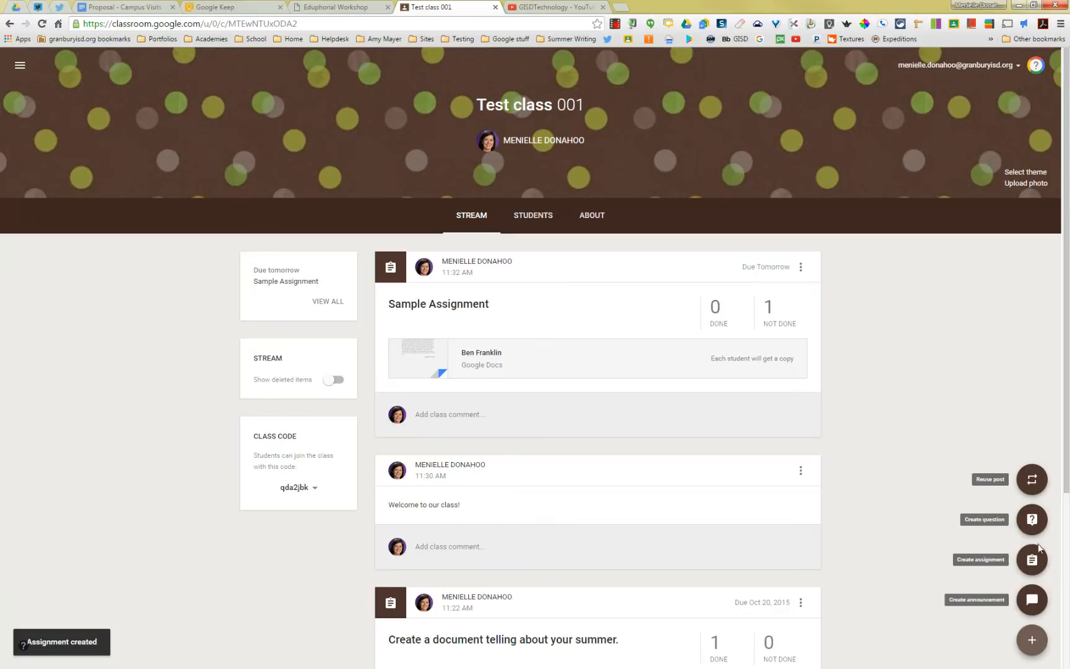
pyautogui.click(1031, 520)
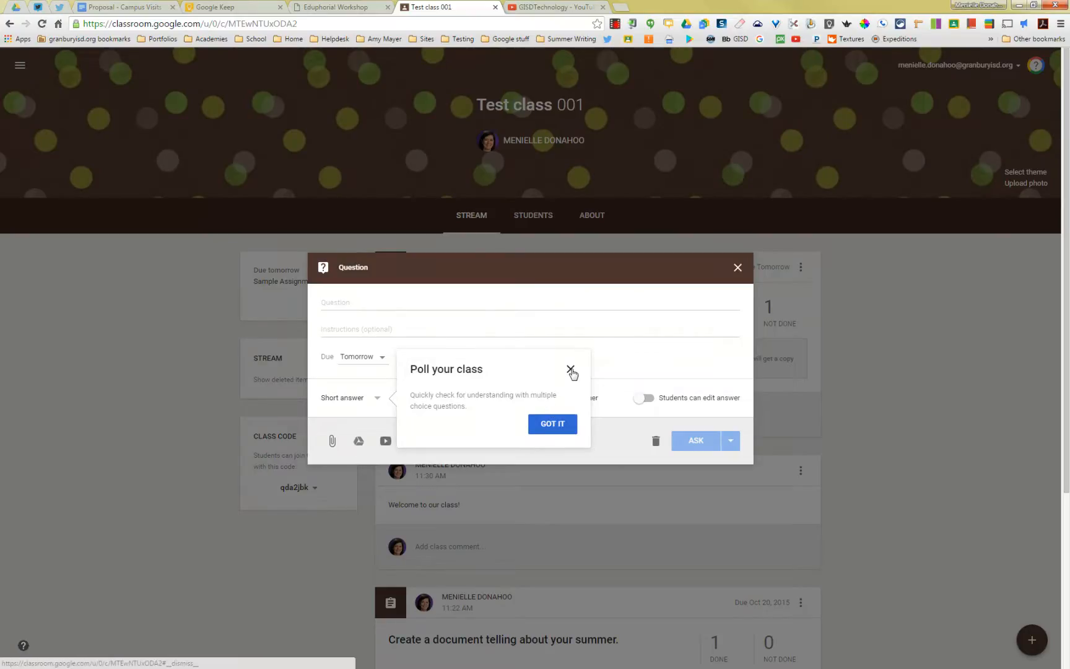
pyautogui.click(570, 370)
pyautogui.click(377, 398)
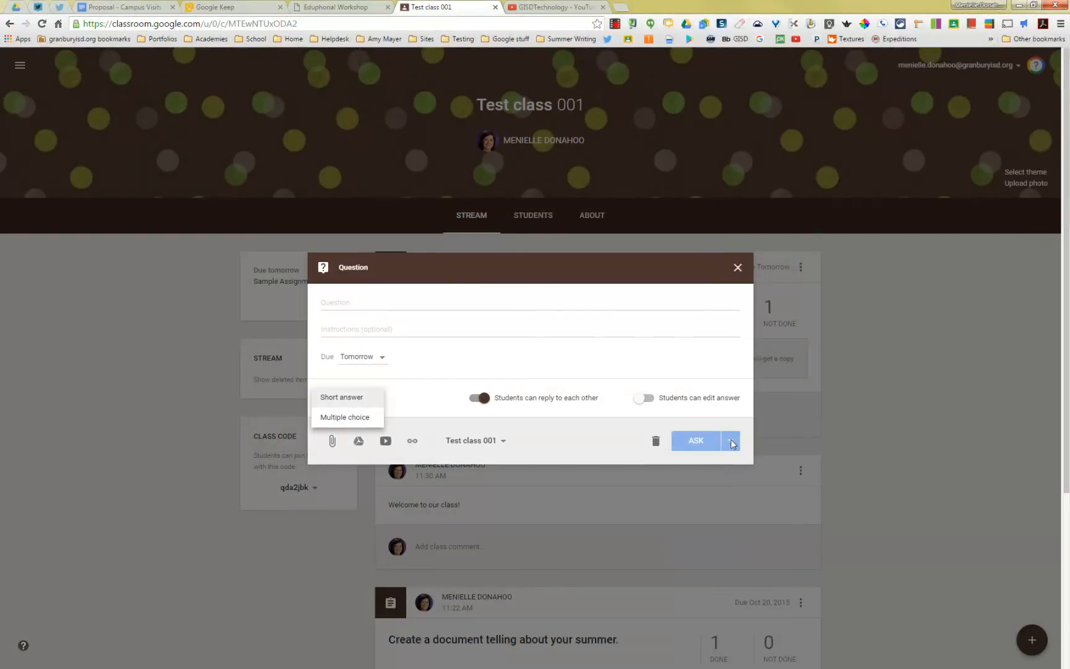
pyautogui.click(737, 269)
pyautogui.click(738, 269)
# Reuse the Sample Assignment post from the Example classroom Nov 13 class and assign it to Test class 001
pyautogui.moveTo(1031, 644)
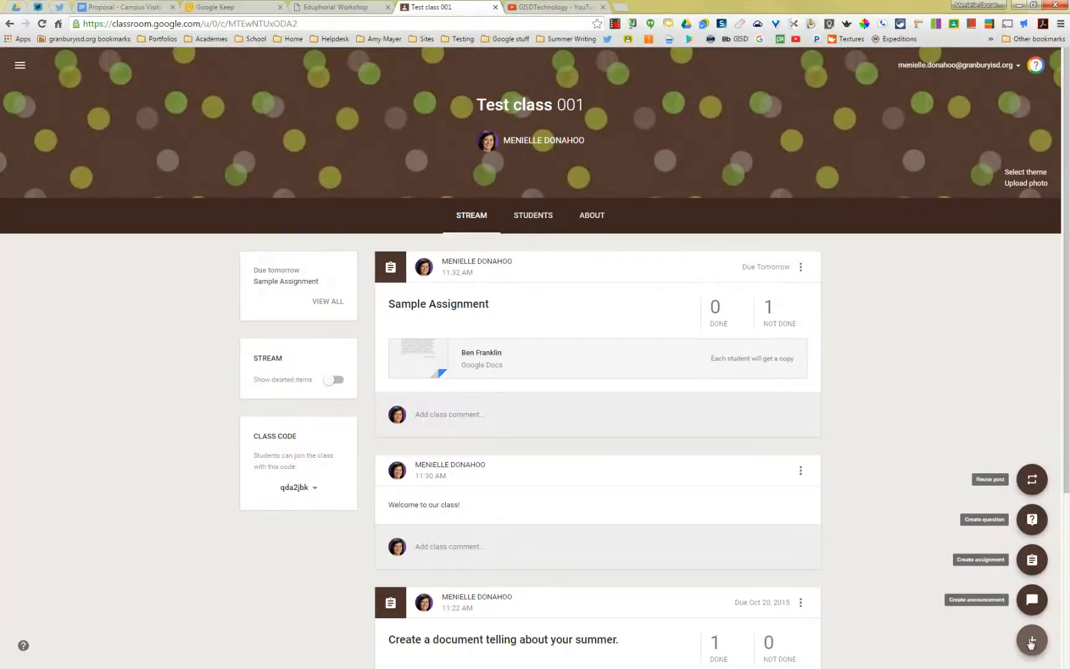
pyautogui.click(1032, 480)
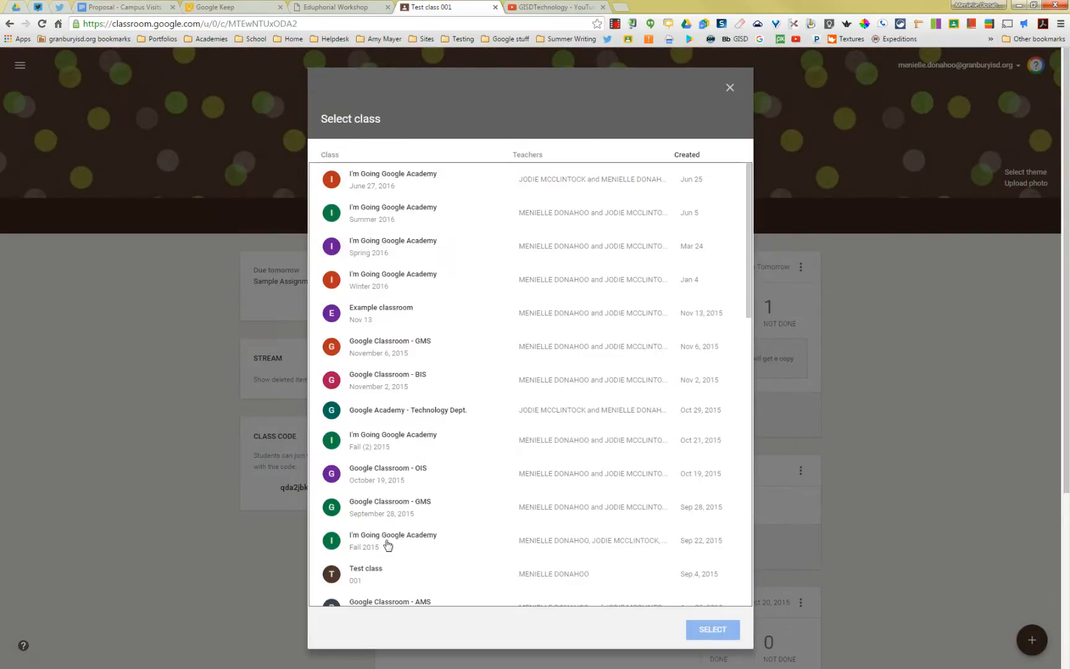
pyautogui.click(364, 314)
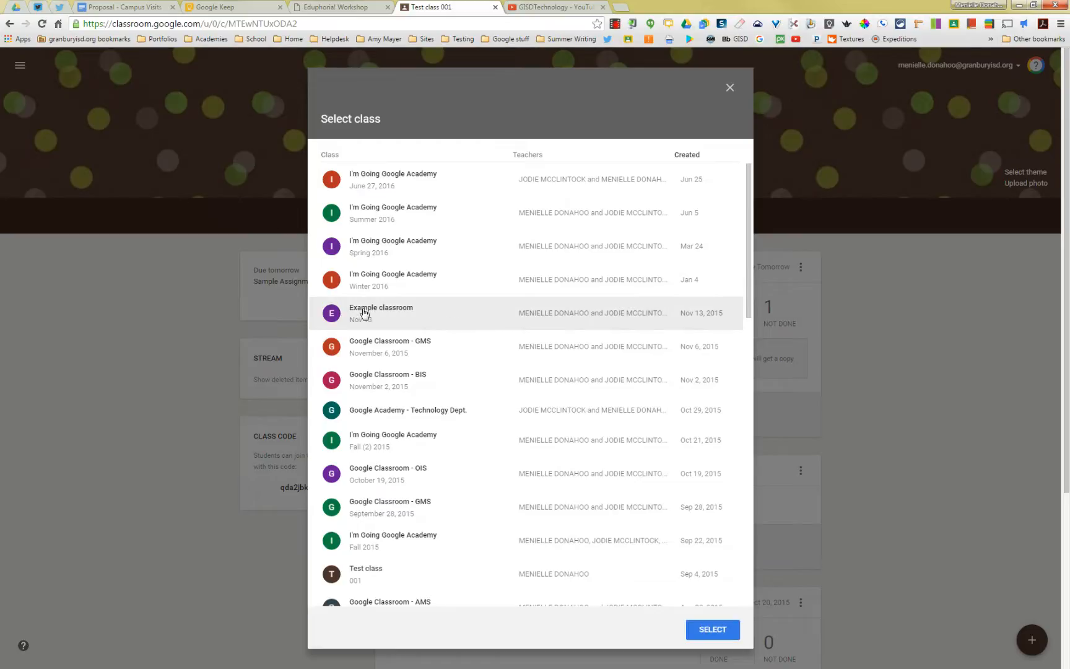
pyautogui.click(707, 630)
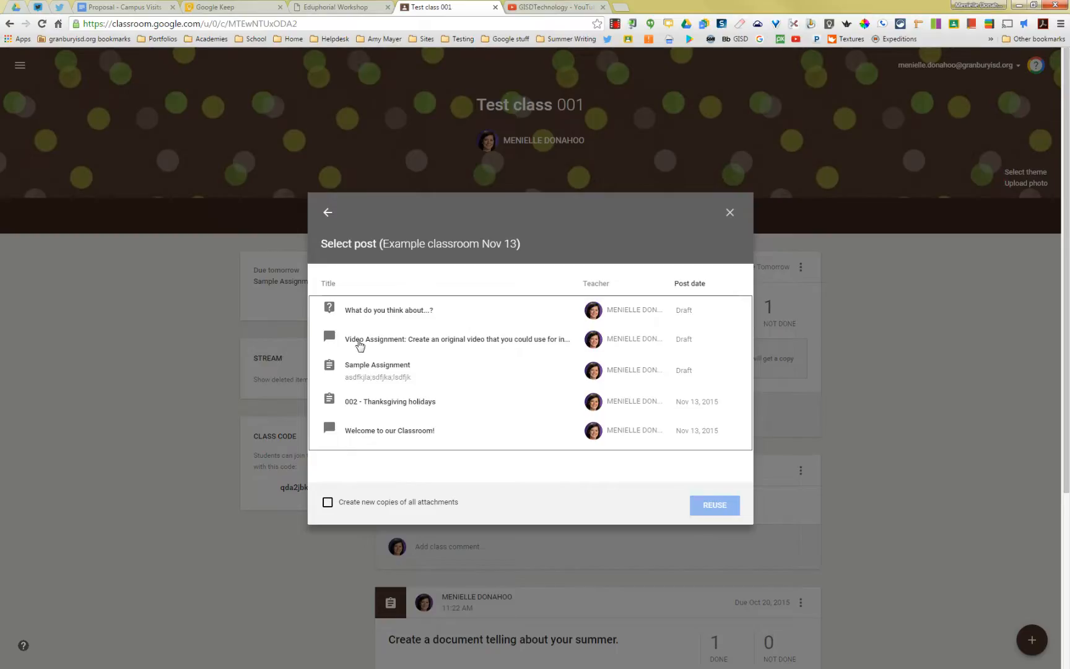
pyautogui.click(369, 369)
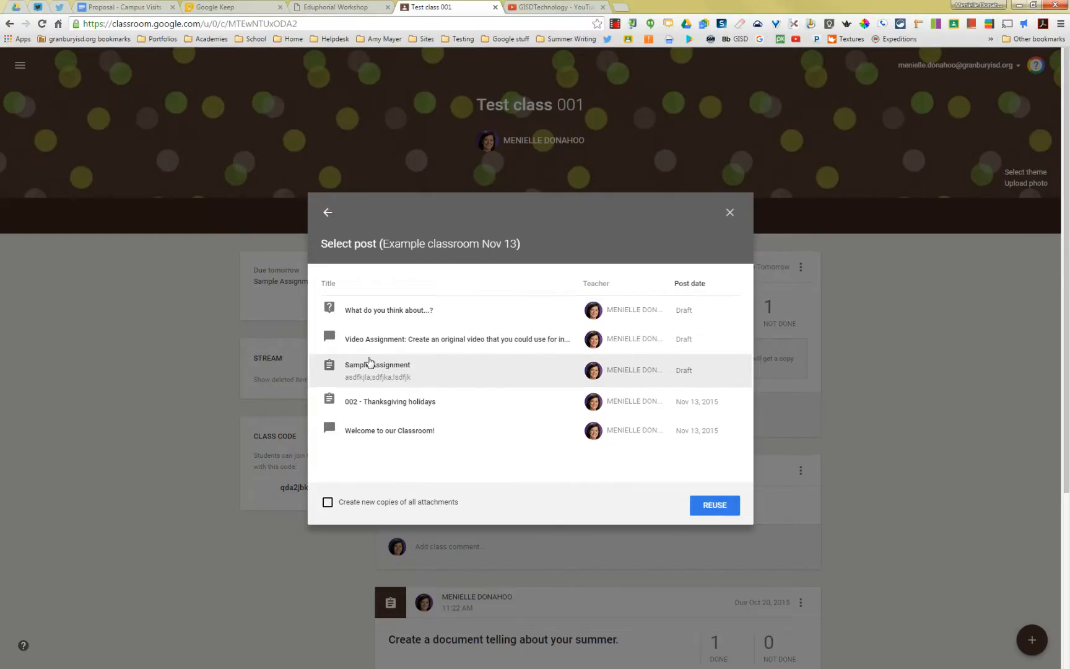
pyautogui.click(720, 506)
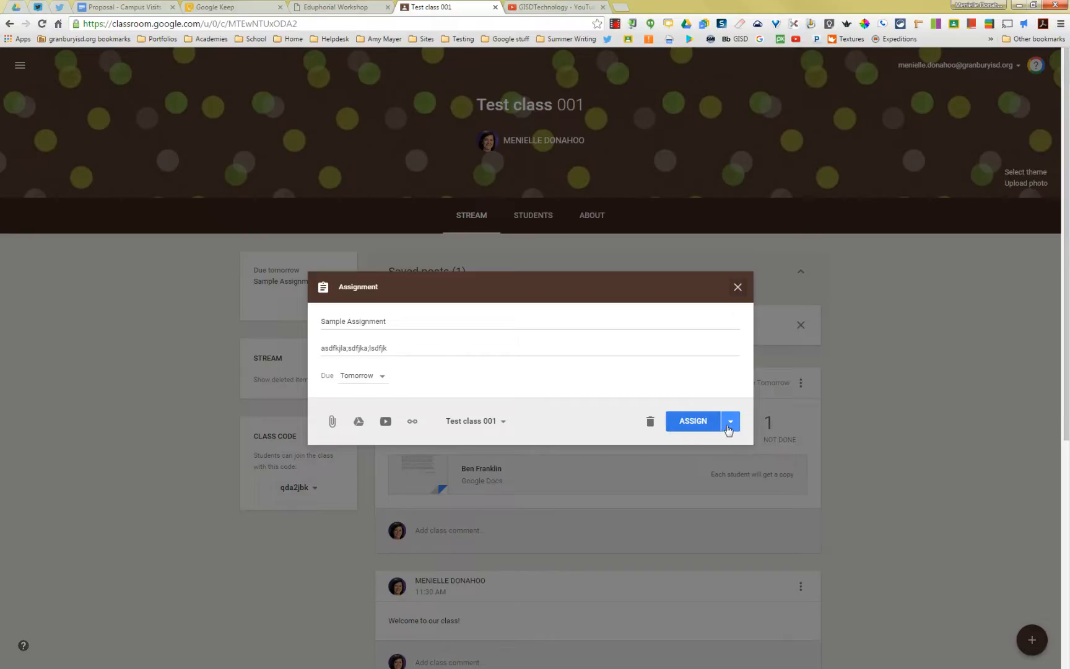
pyautogui.click(707, 428)
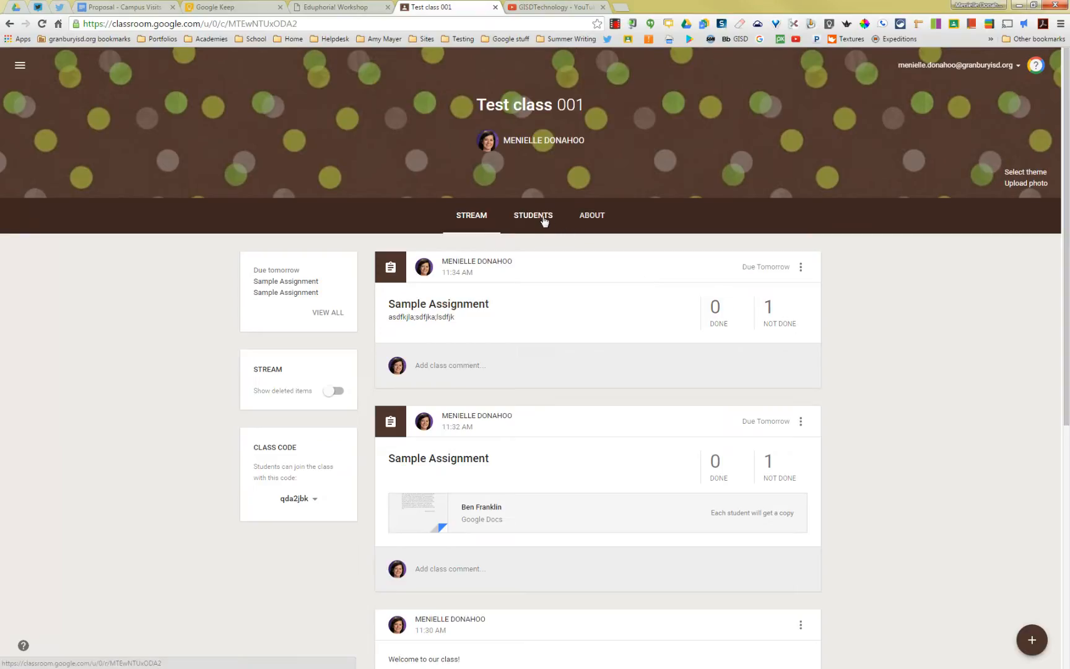
# Open the student work for "Create a document telling about your summer." and view the submitted document, closing it when done
pyautogui.scroll(-5, 591, 420)
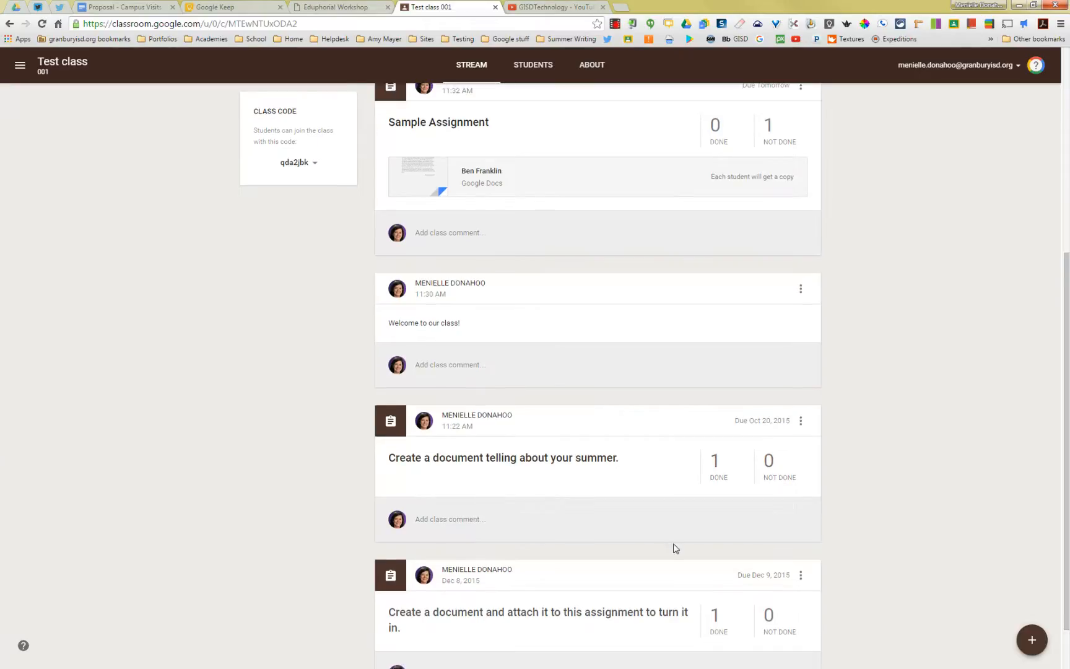
pyautogui.scroll(-1, 657, 545)
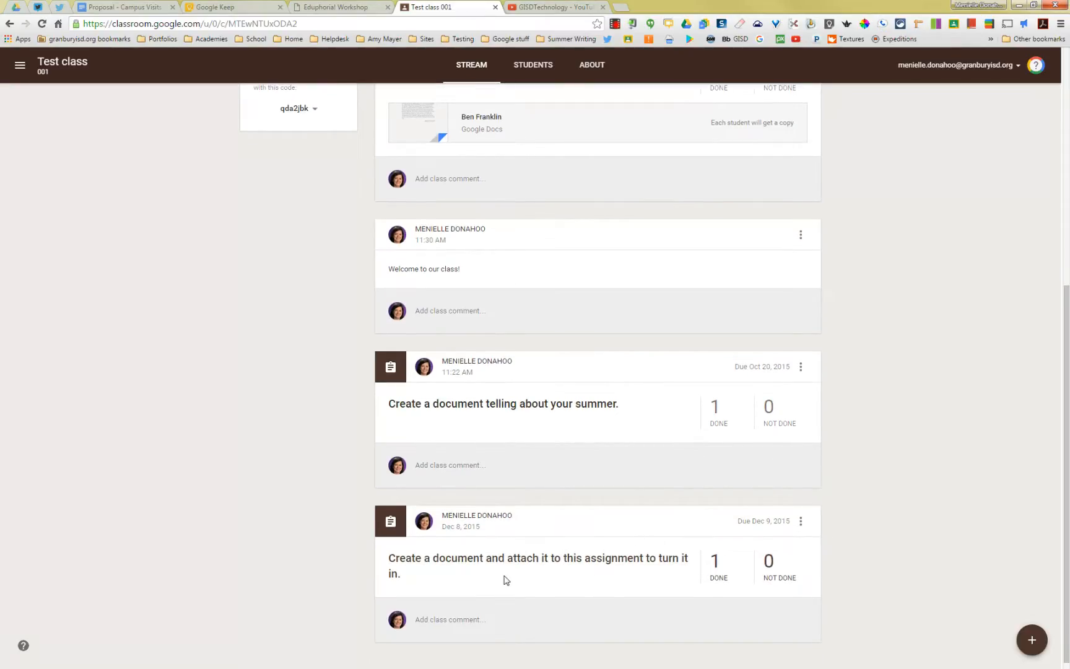
pyautogui.click(532, 406)
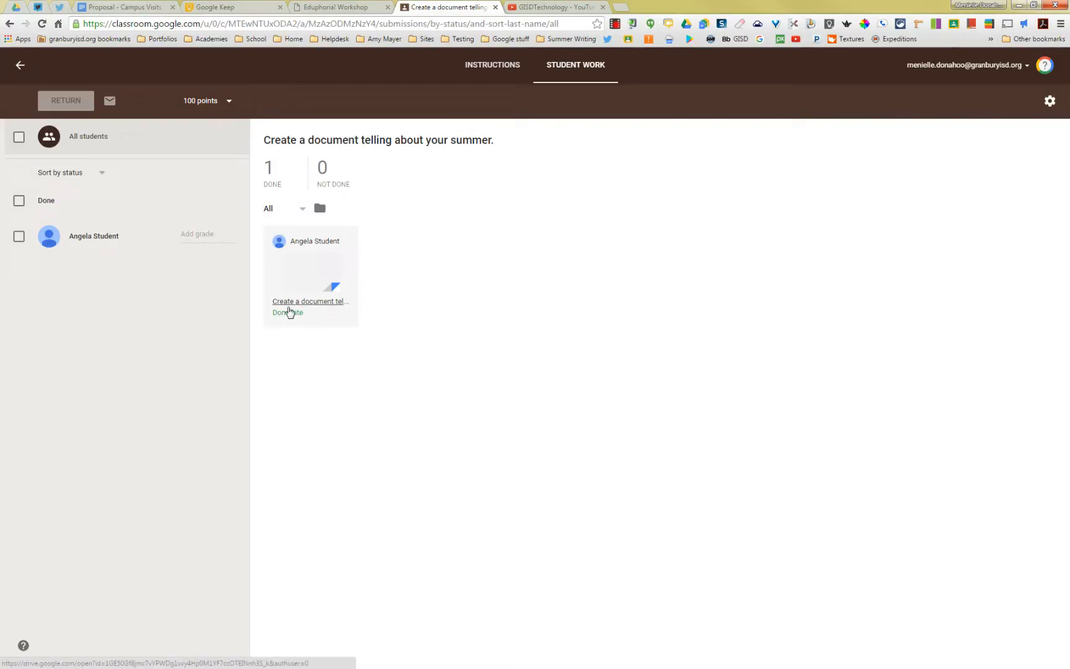
pyautogui.click(306, 266)
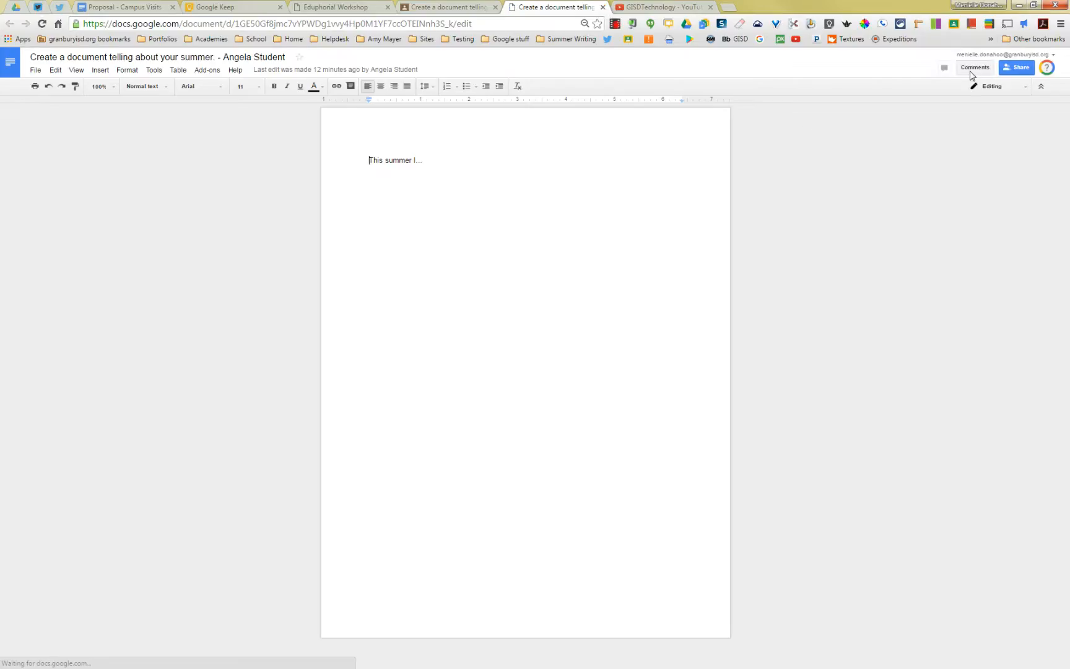
pyautogui.click(603, 7)
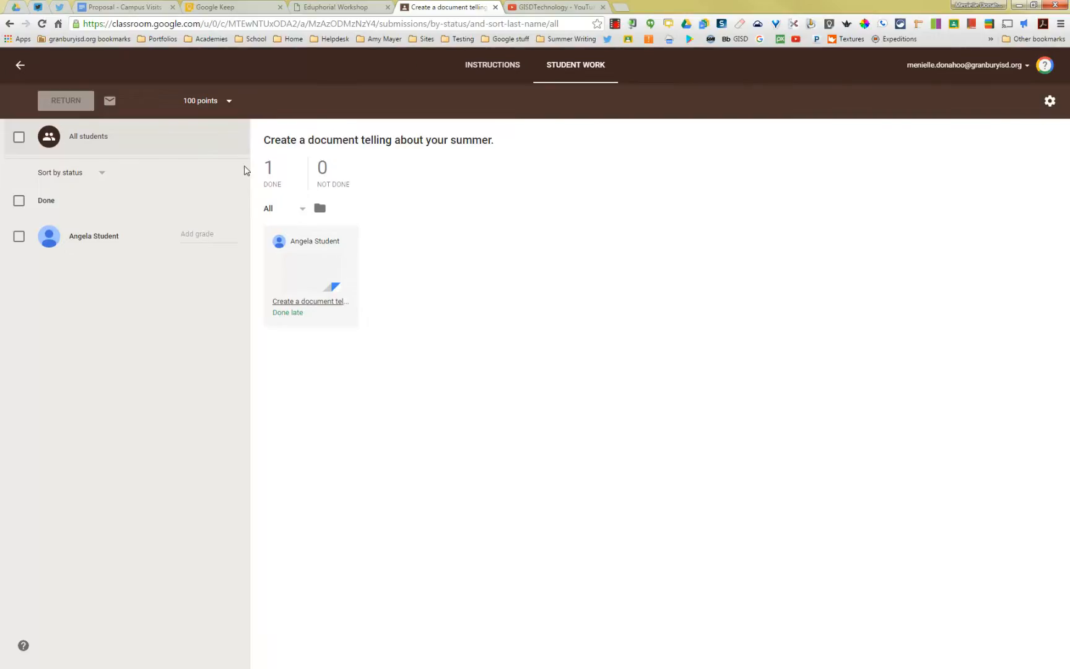
# Grade the student's summer document submission 85 out of 100 points
pyautogui.click(197, 236)
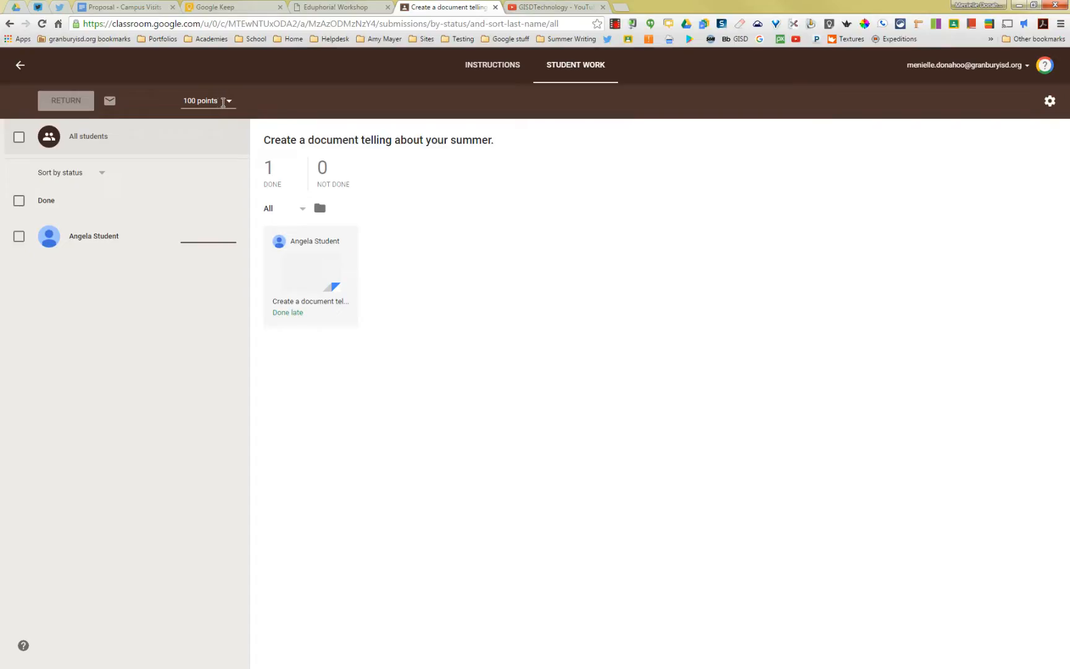
pyautogui.click(229, 100)
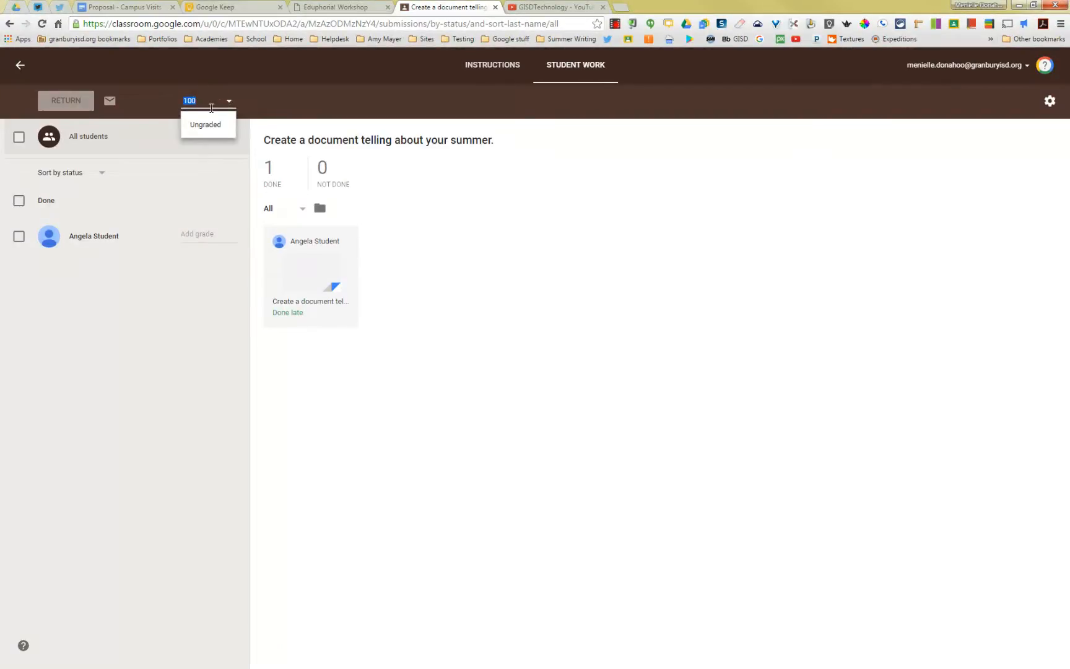
pyautogui.click(201, 236)
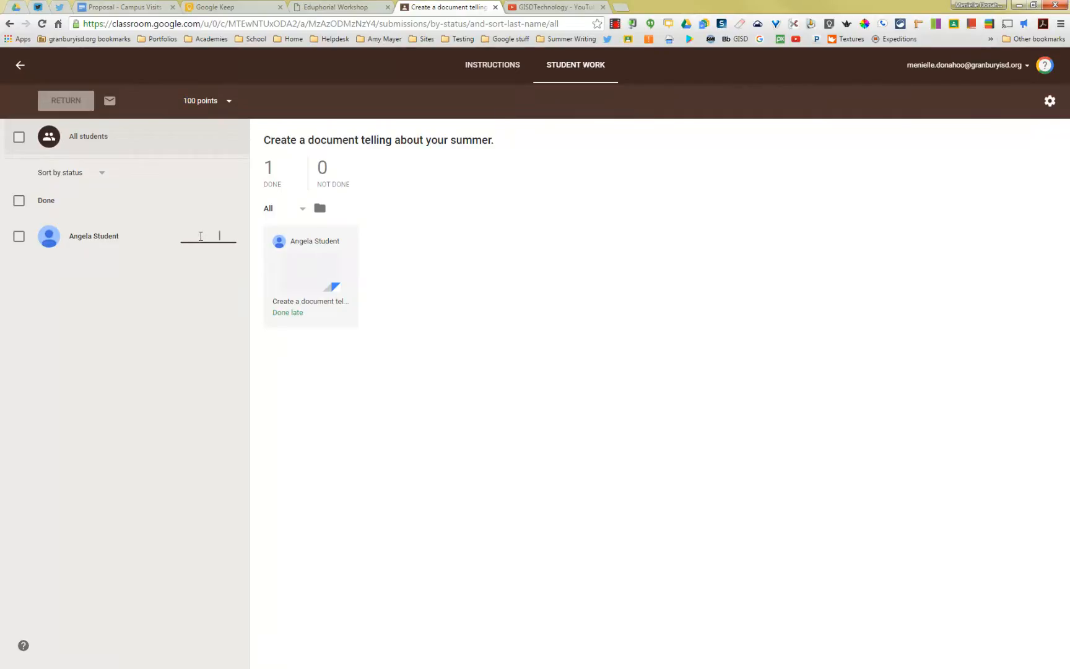
pyautogui.write('85')
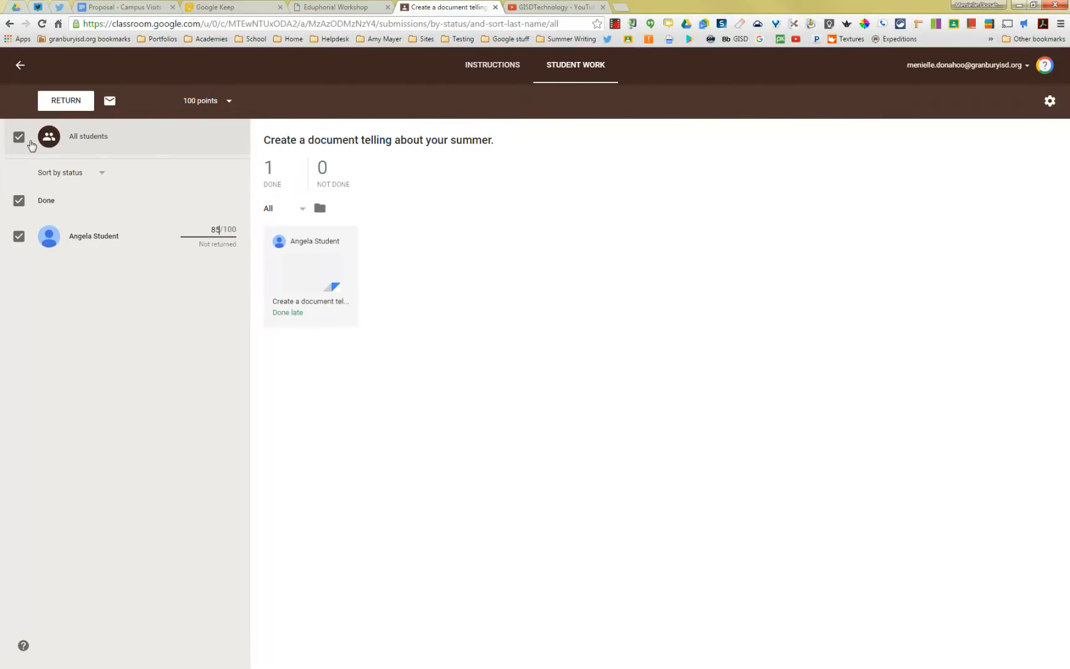
# Return the graded work to the student with the private comment "Good work. Need more detail!"
pyautogui.click(56, 104)
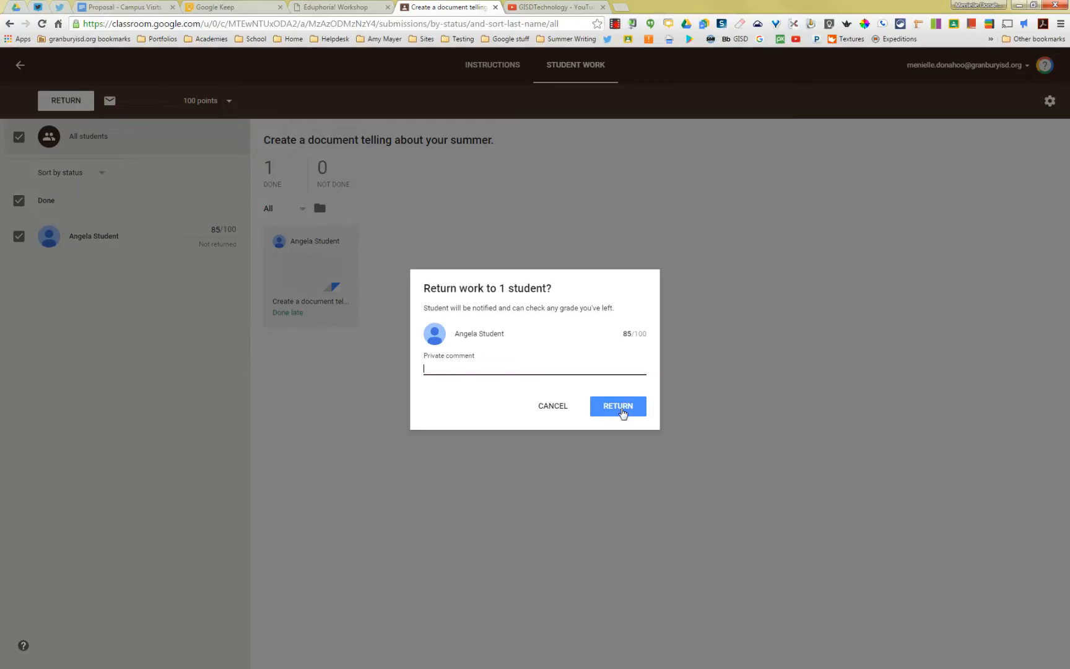
pyautogui.write('Good work.  Need more detail!')
pyautogui.click(621, 408)
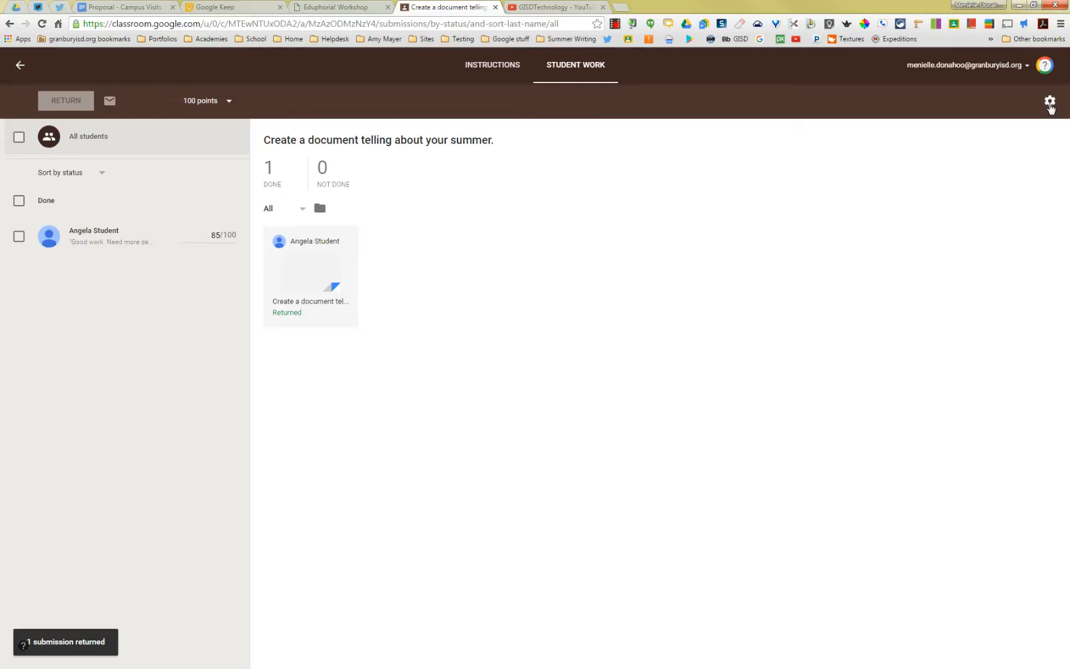
# Show the options for copying or downloading the class grades
pyautogui.click(1049, 104)
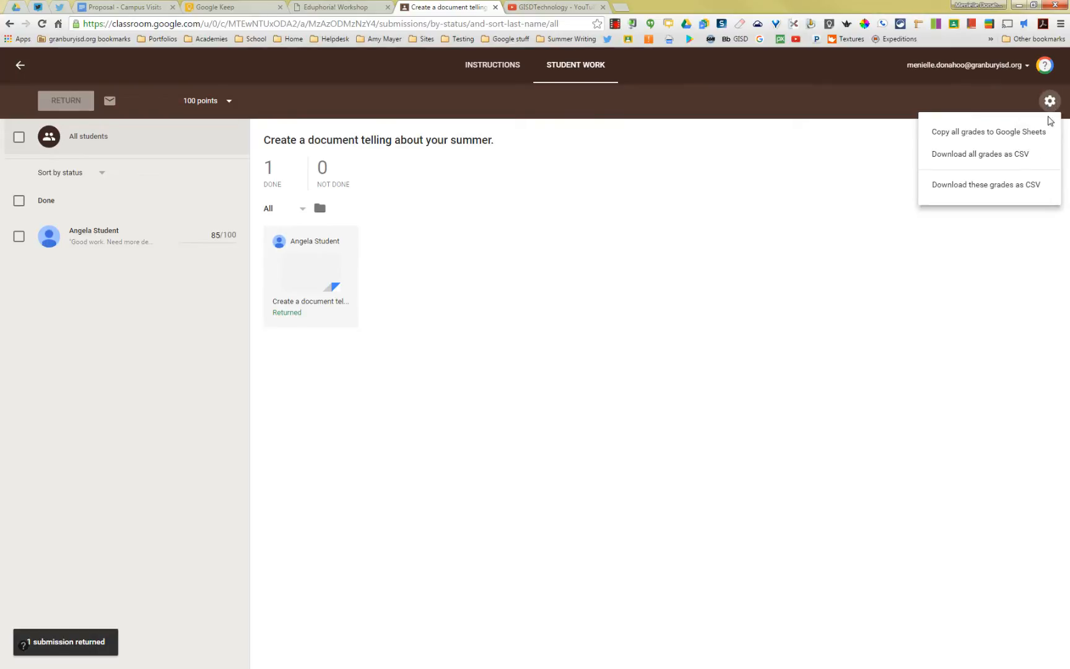